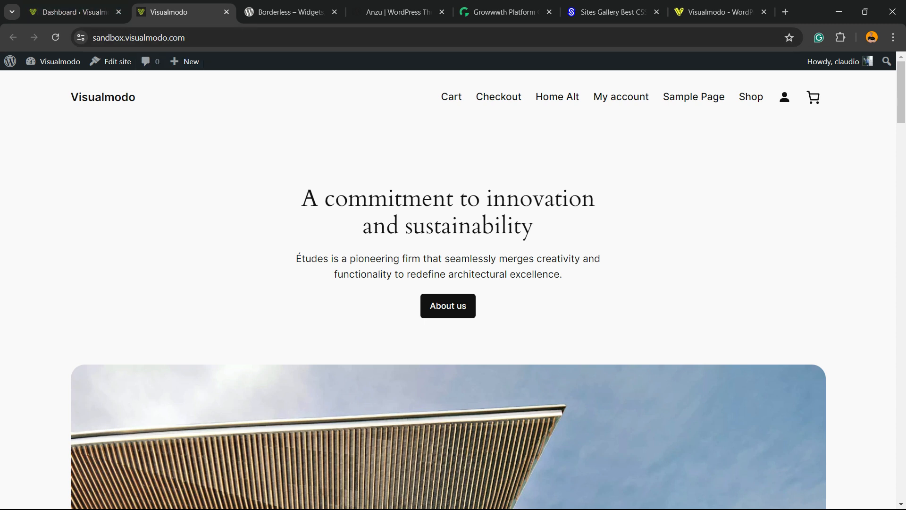
scroll(448, 289, "down", 10)
scroll(448, 290, "up", 10)
scroll(449, 290, "down", 20)
scroll(447, 290, "up", 20)
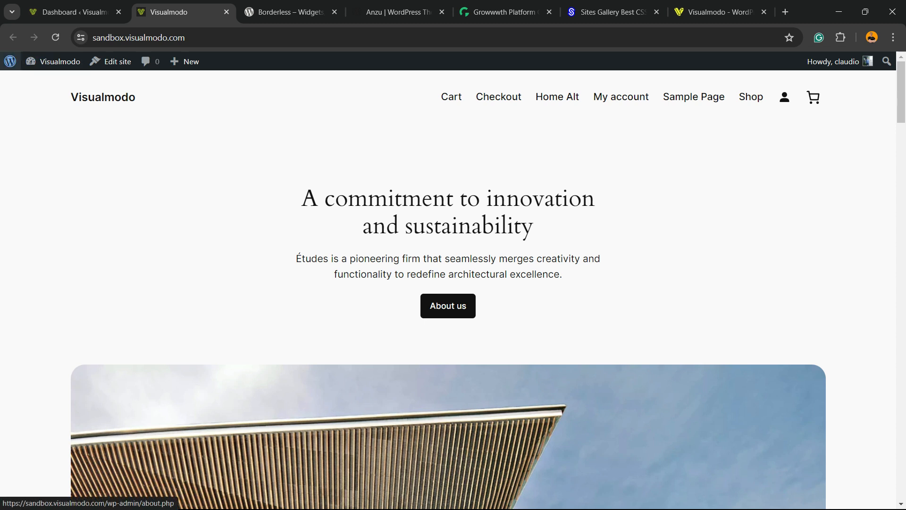
Open the site's WordPress admin dashboard and switch to the dashboard already open in the first browser tab
mouse_move(53, 61)
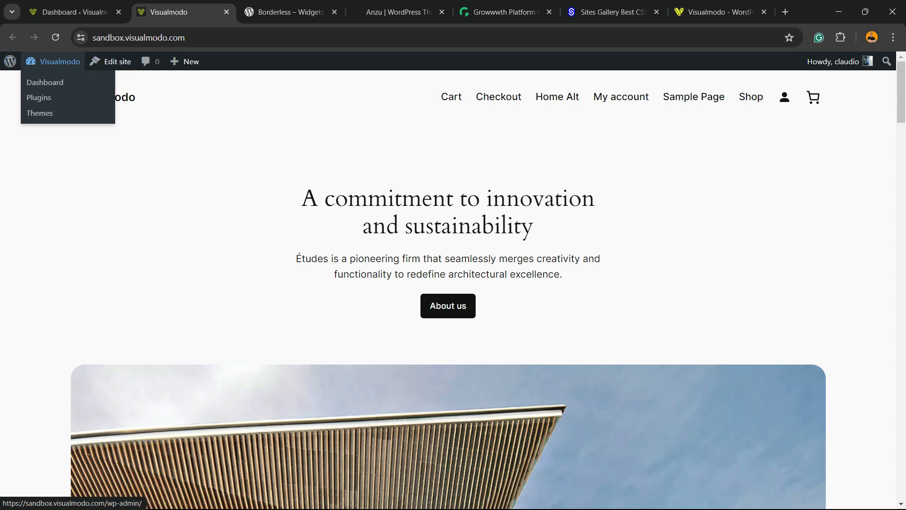
left_click(56, 79)
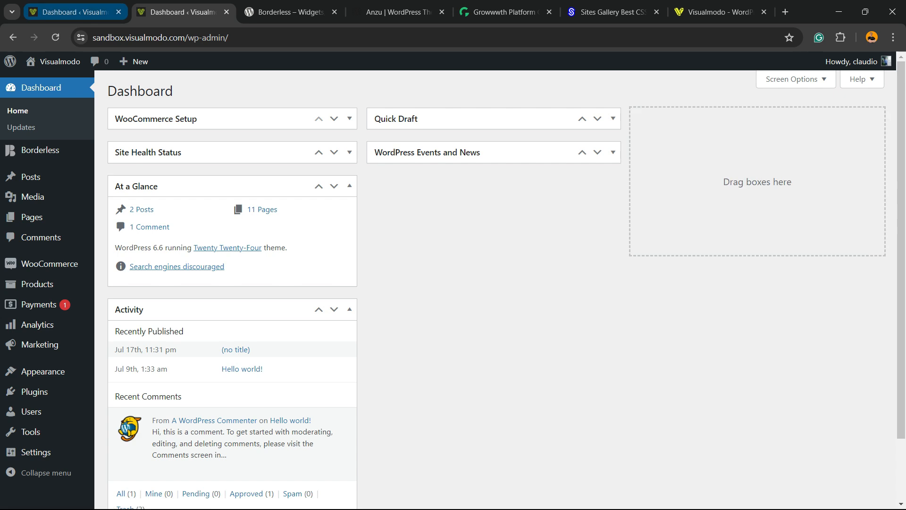
left_click(73, 12)
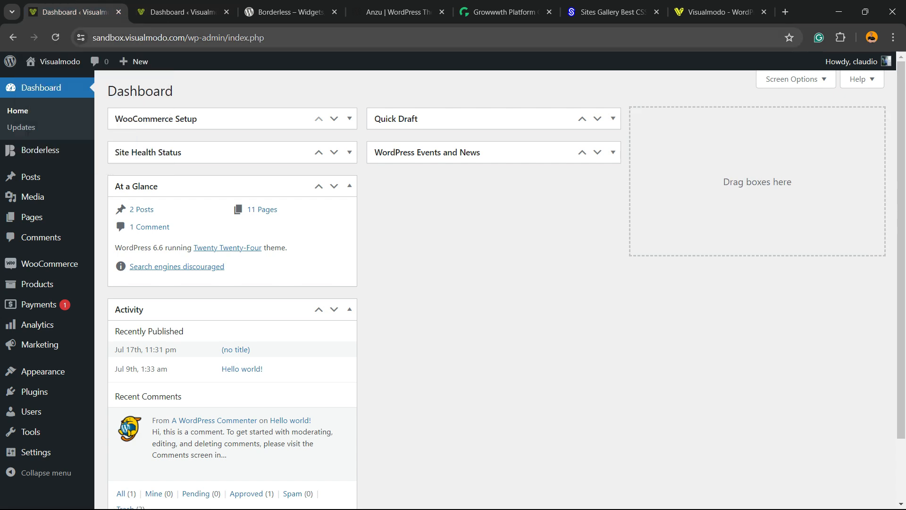
Highlight the /wp-admin part of the dashboard's address and enlarge the page view to 110%
left_click_drag(134, 38, 250, 38)
left_click(194, 38)
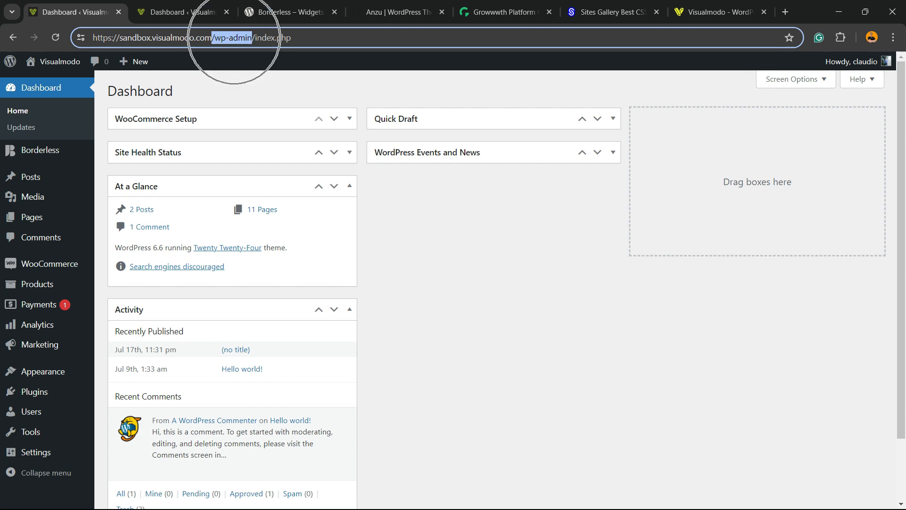
key("ctrl+plus")
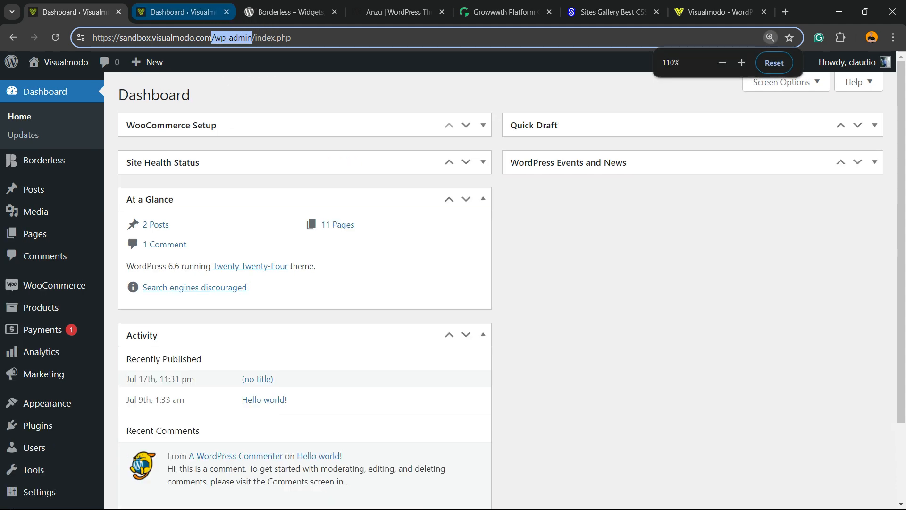
left_click(229, 92)
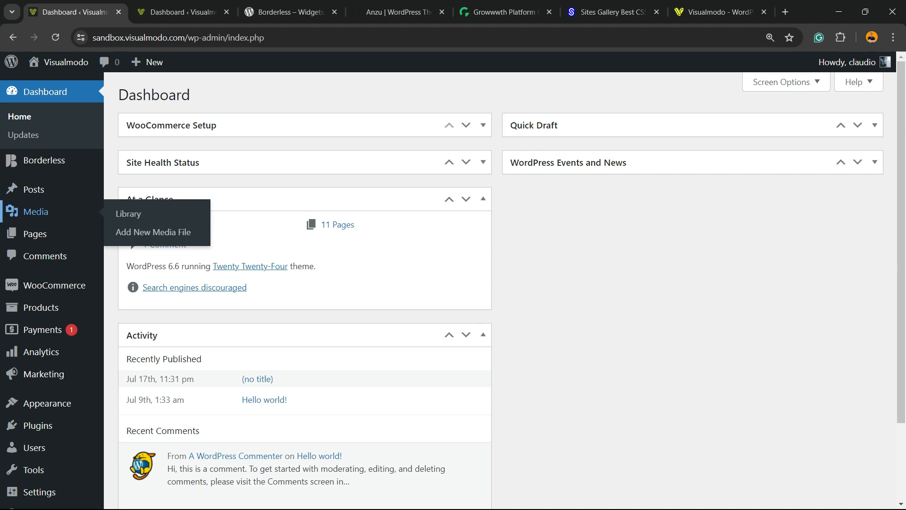
Create a new page without a starter pattern and title it "About"
mouse_move(37, 234)
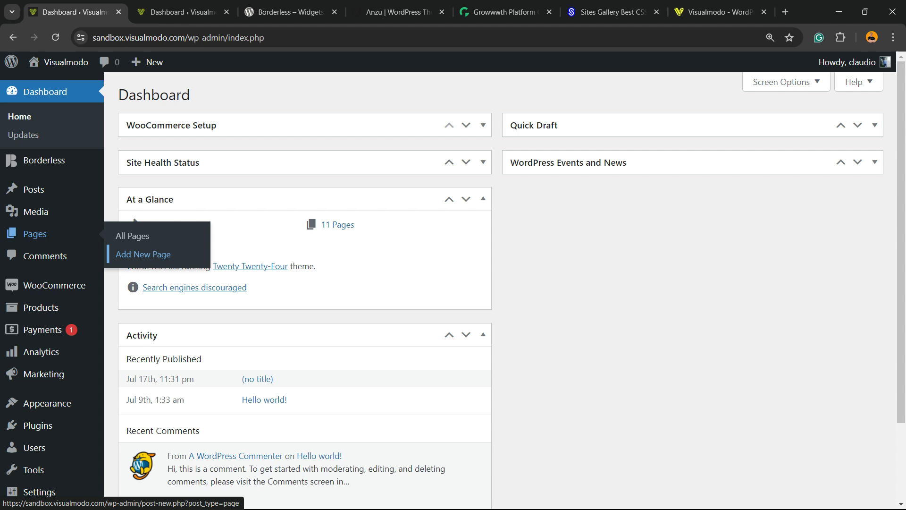
left_click(143, 254)
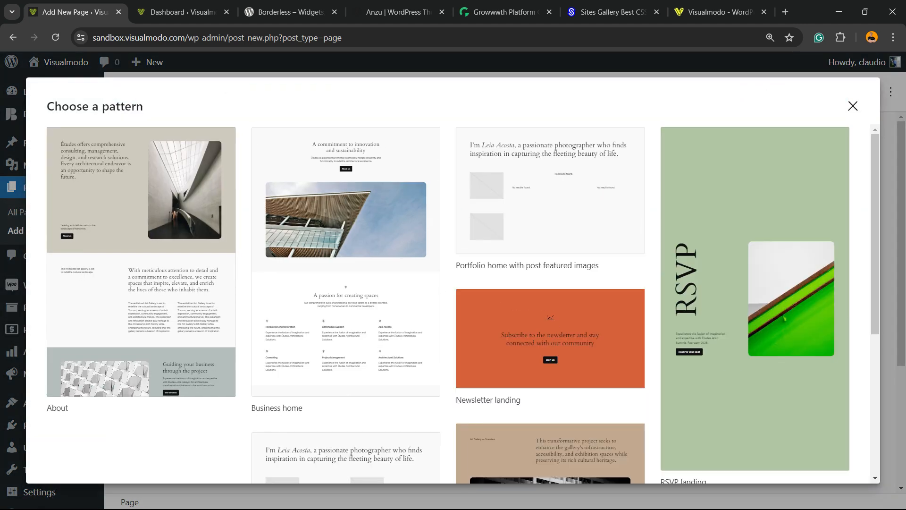
key("Escape")
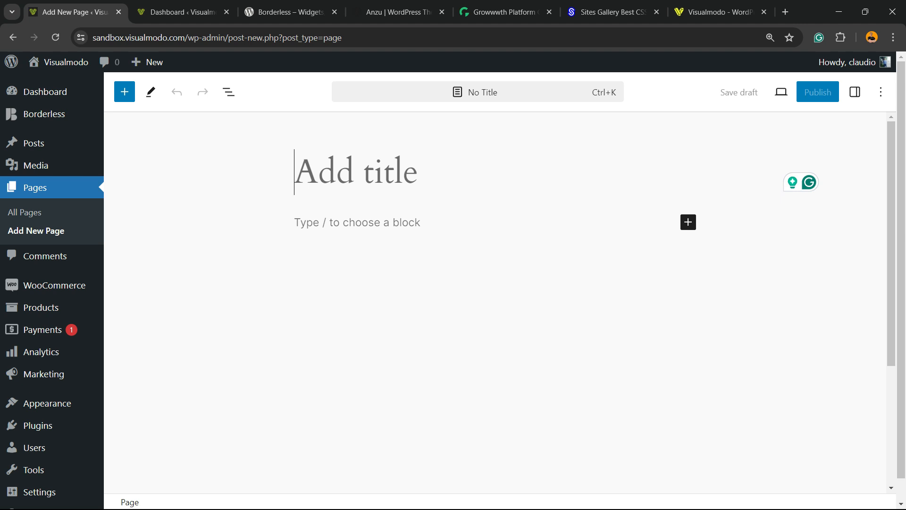
type("About")
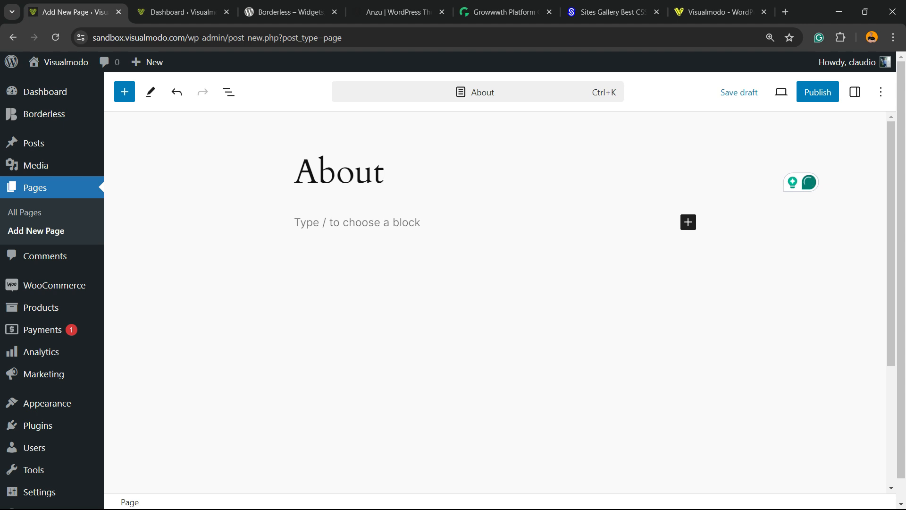
key("Return")
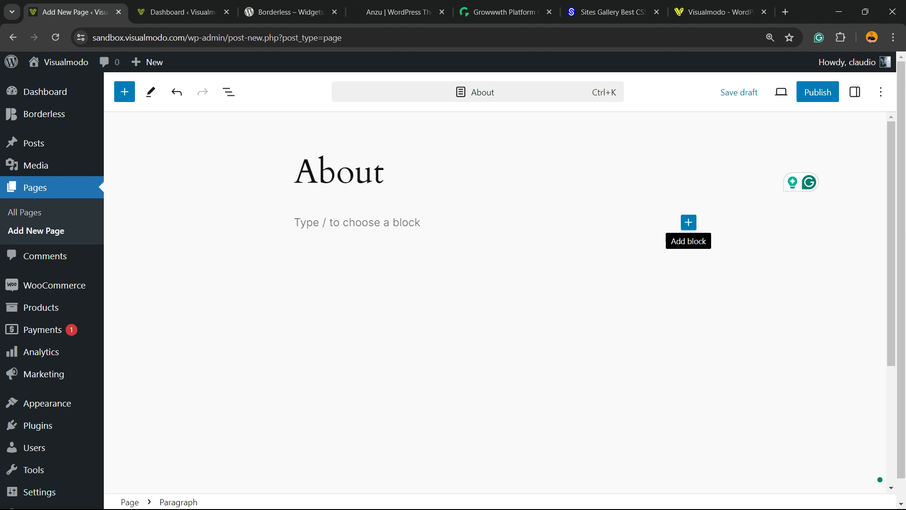
Insert a Table block with 2 columns and 2 rows below the page title
left_click(688, 222)
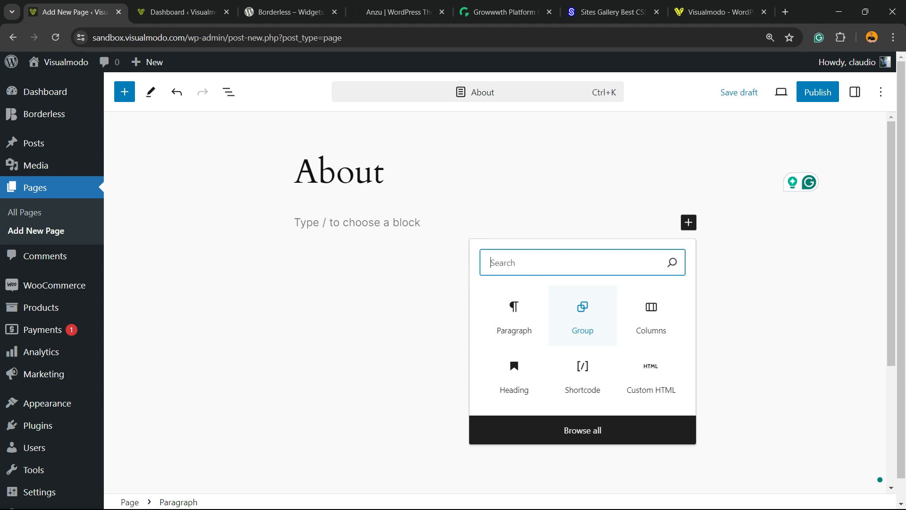
left_click(583, 430)
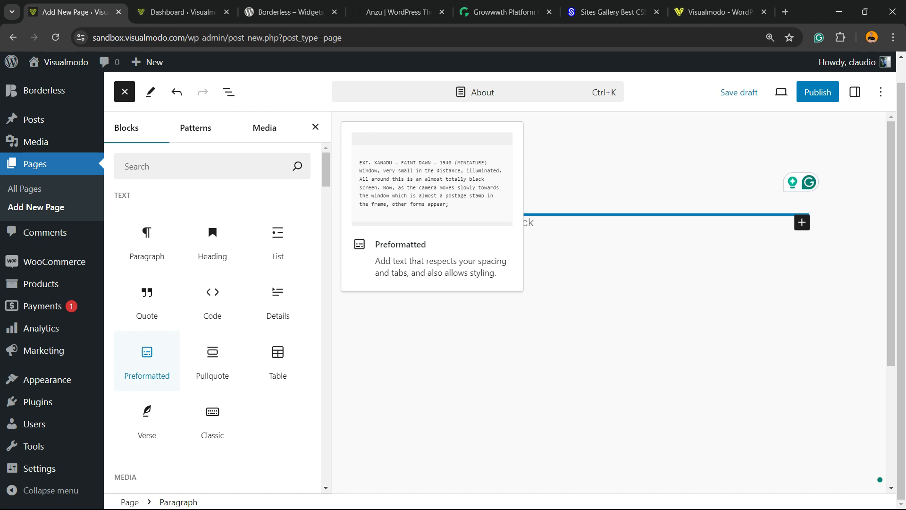
left_click(278, 361)
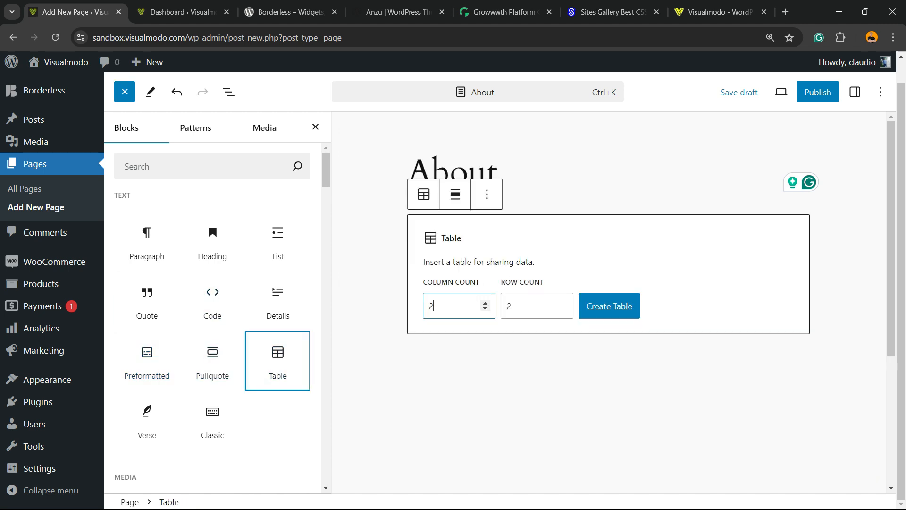
left_click(495, 306)
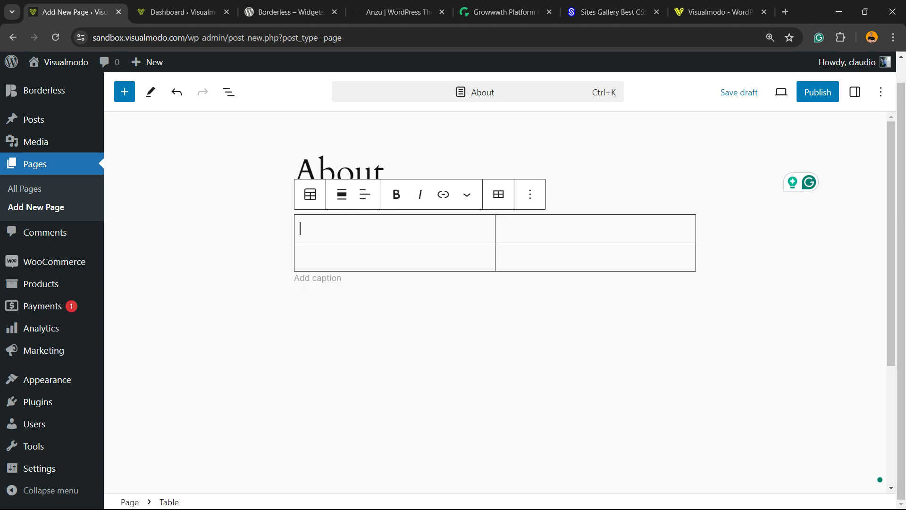
left_click(494, 315)
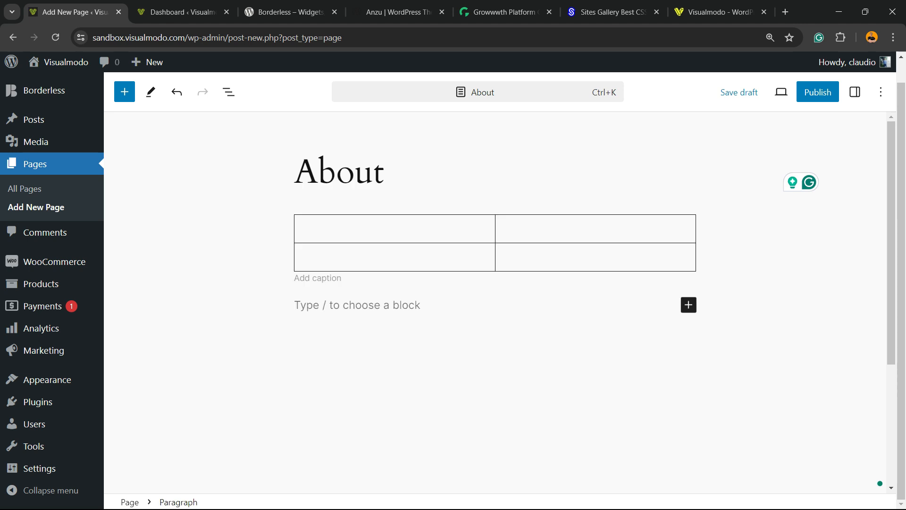
Delete the empty table block from the About page
left_click(431, 236)
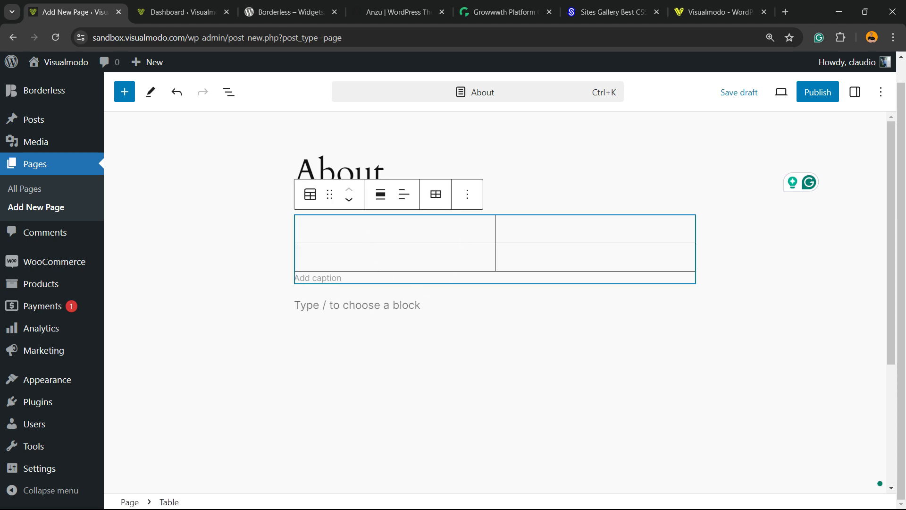
left_click(467, 194)
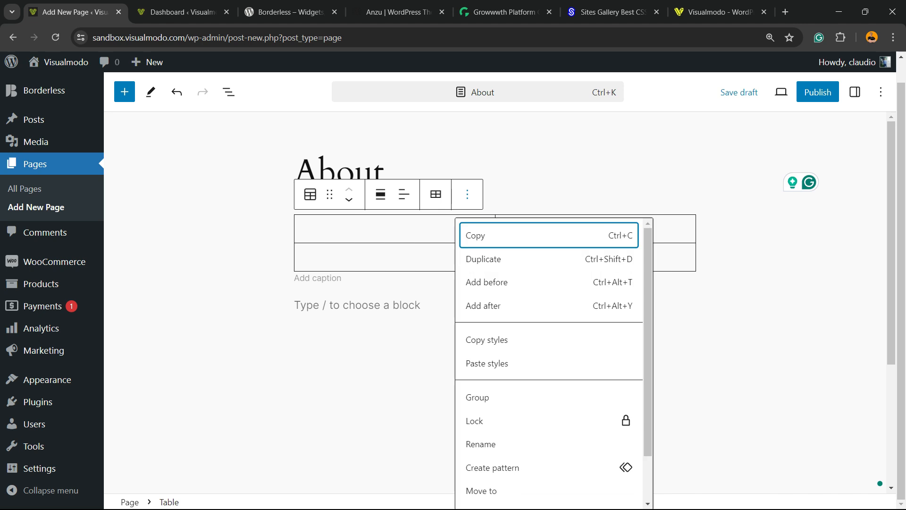
scroll(487, 349, "down", 2)
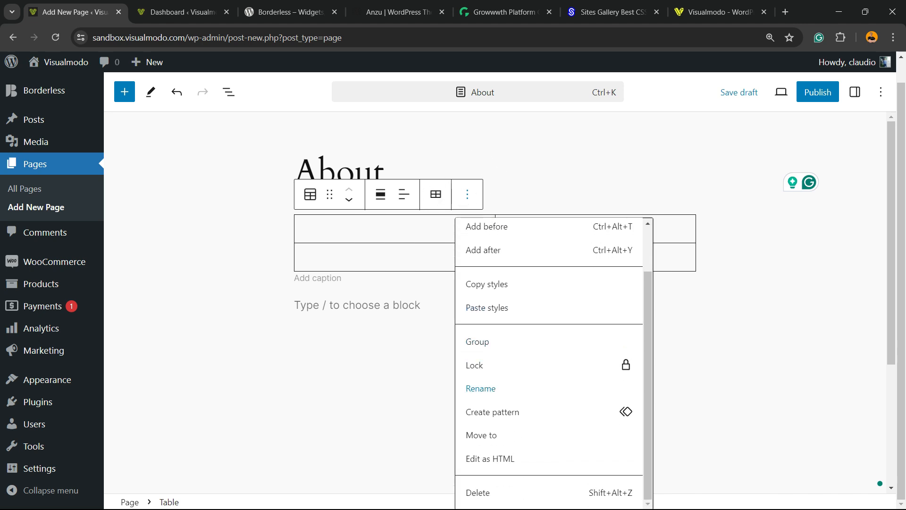
left_click(479, 492)
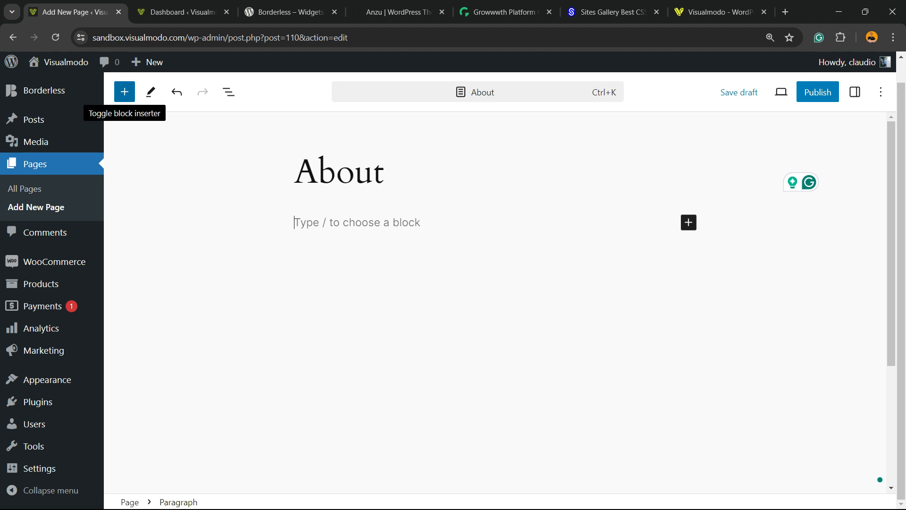
Insert the About pattern "Intro area with heading and image", the one with the mountain photo, and close the block inserter
left_click(123, 94)
left_click(125, 92)
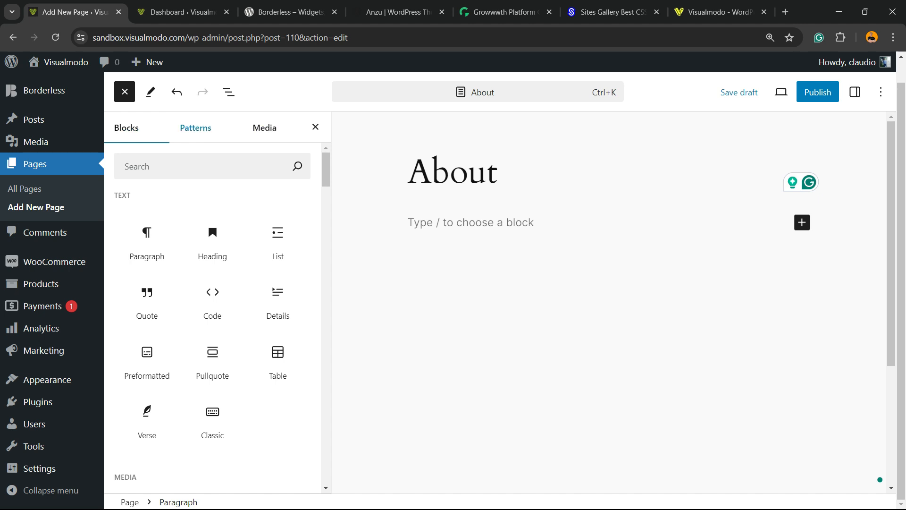
left_click(195, 127)
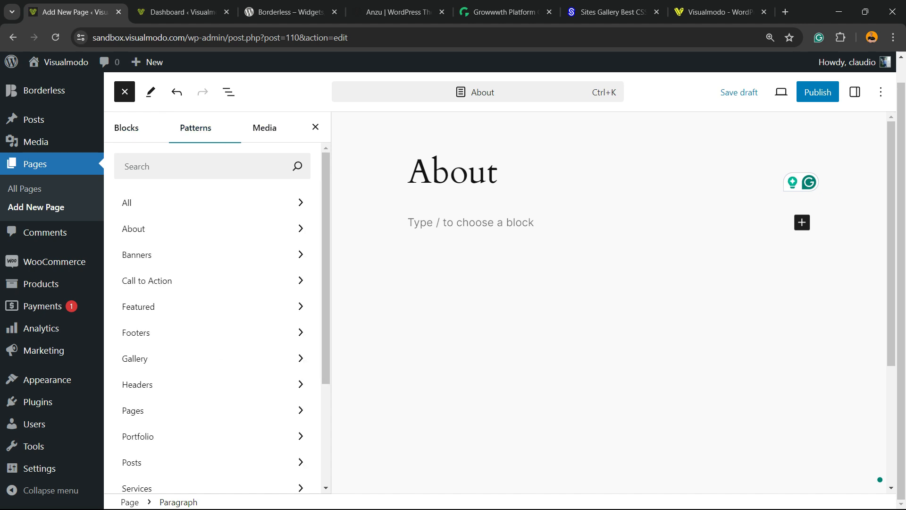
left_click(137, 229)
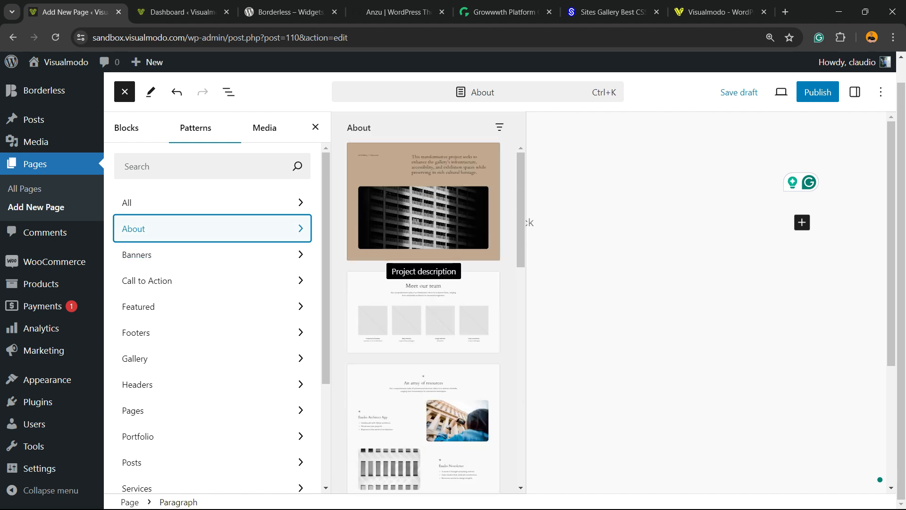
scroll(423, 350, "down", 5)
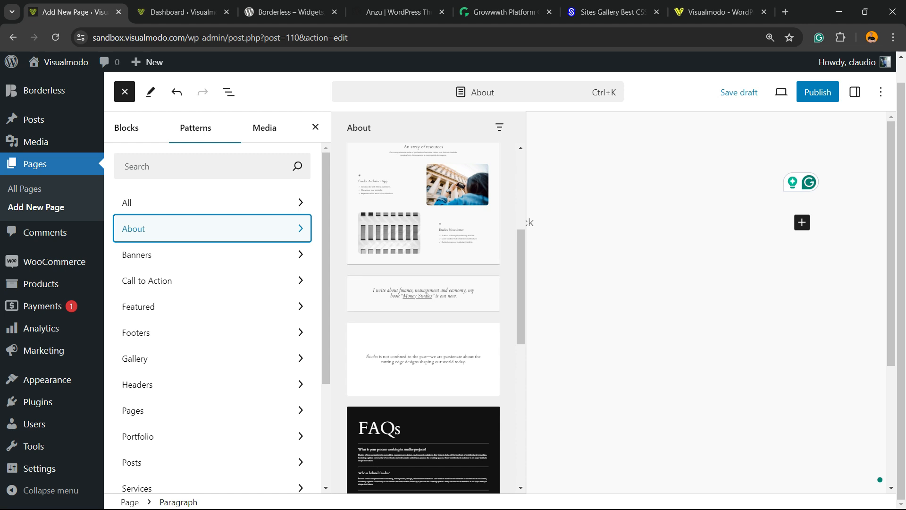
scroll(424, 331, "down", 5)
scroll(423, 330, "down", 3)
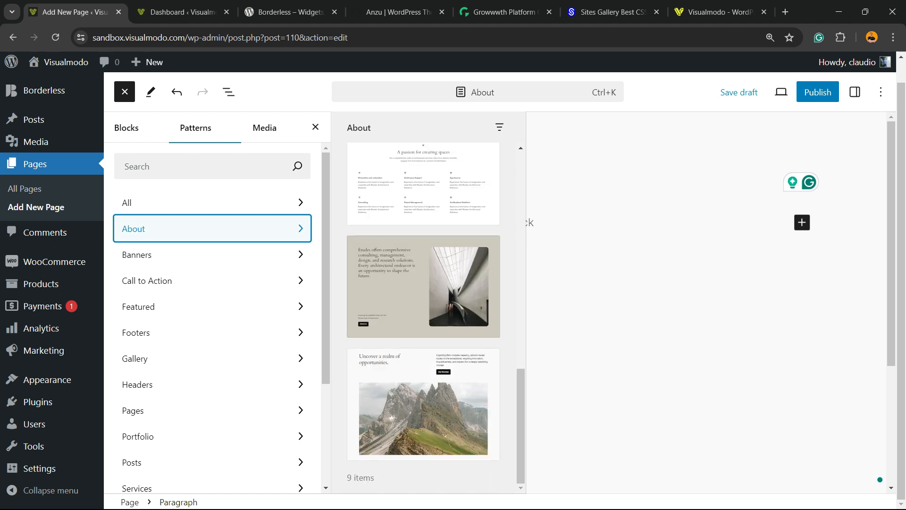
left_click(423, 406)
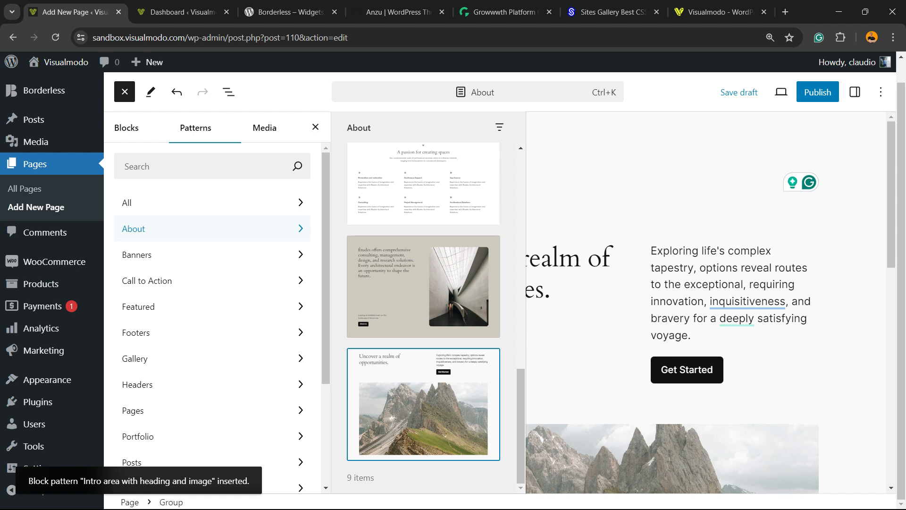
scroll(675, 331, "down", 7)
left_click(675, 349)
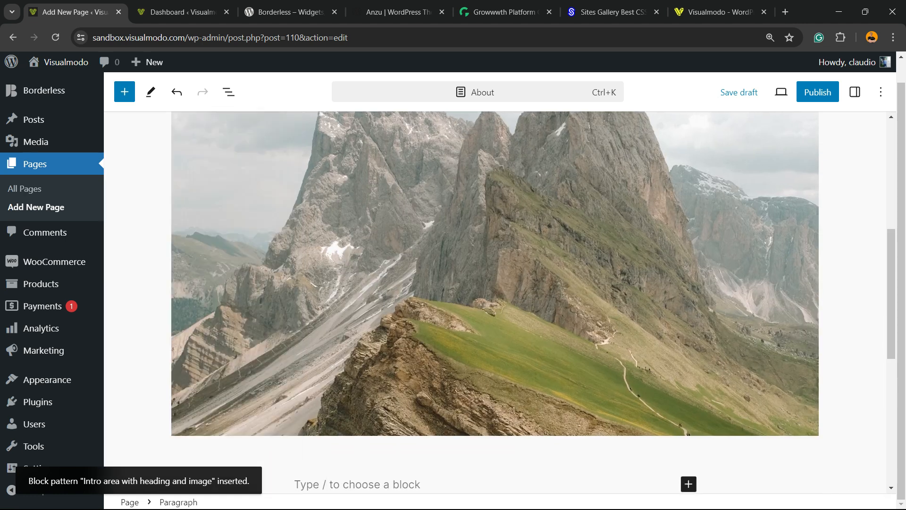
Append "ee" to the end of the "Uncover a realm of opportunities." heading
scroll(674, 331, "up", 2)
scroll(495, 302, "up", 4)
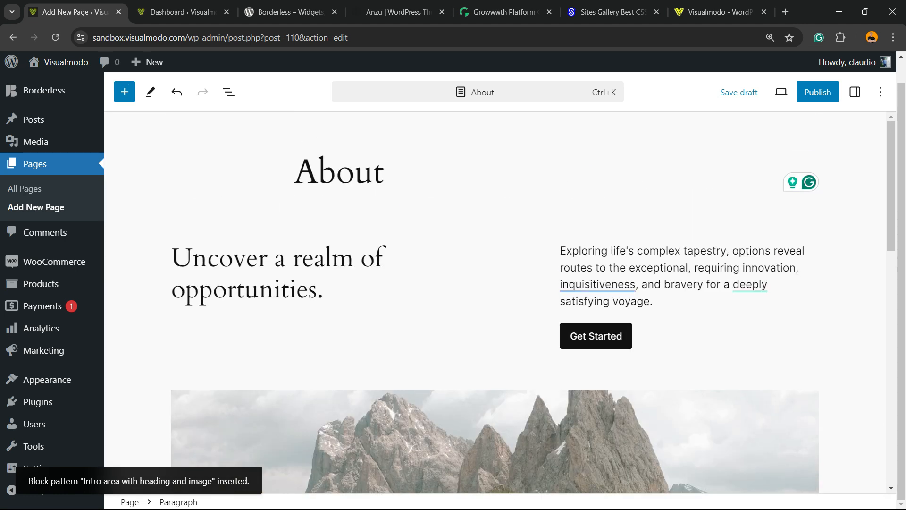
left_click(268, 259)
double_click(270, 259)
left_click(326, 289)
type("ee")
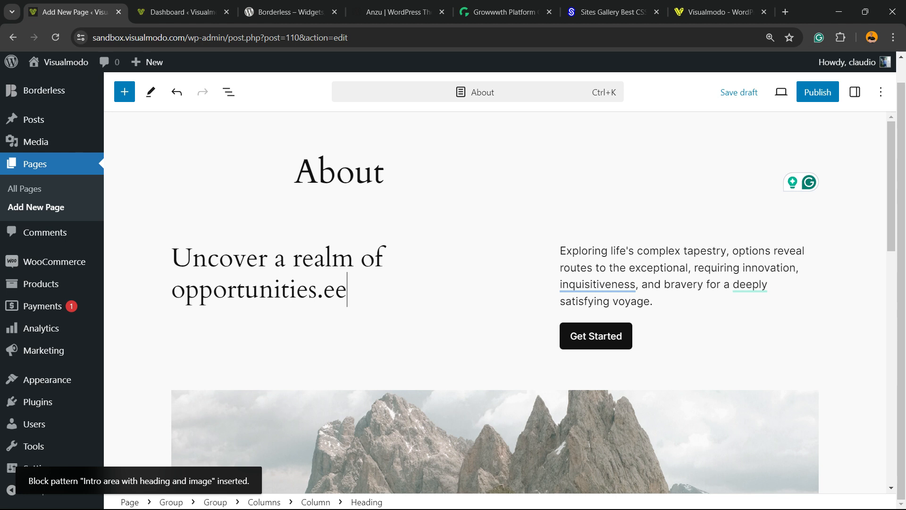
Append "ewdc" to the end of the intro paragraph beside the heading
left_click(586, 284)
left_click(704, 285)
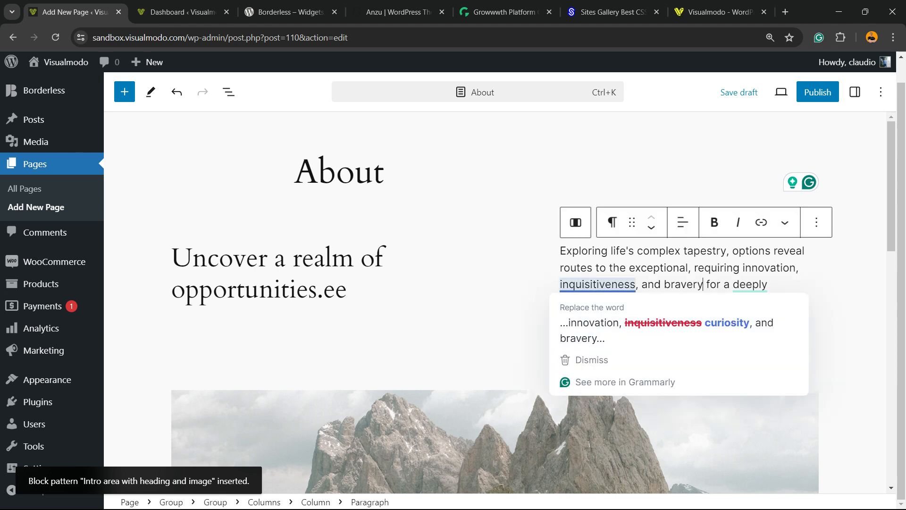
left_click(655, 301)
type("ewdc")
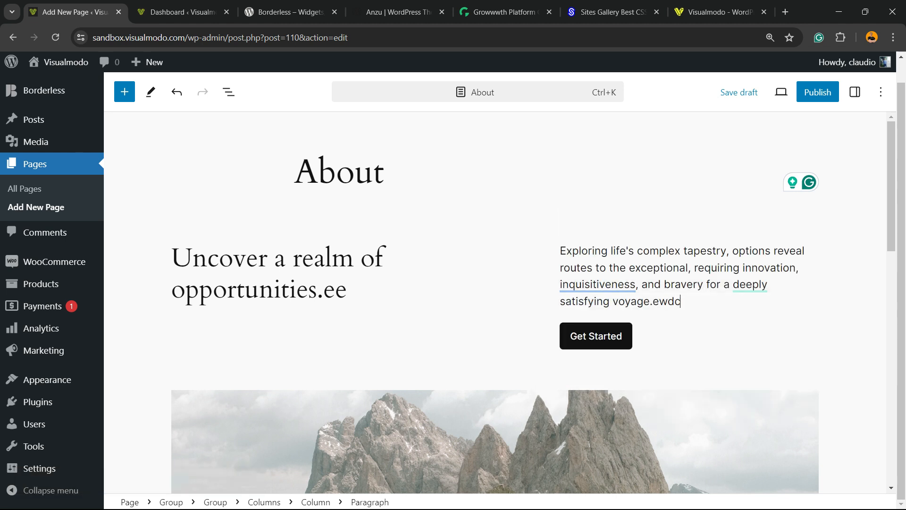
Select the Get Started button and review its available styles without changing the current one
left_click(608, 335)
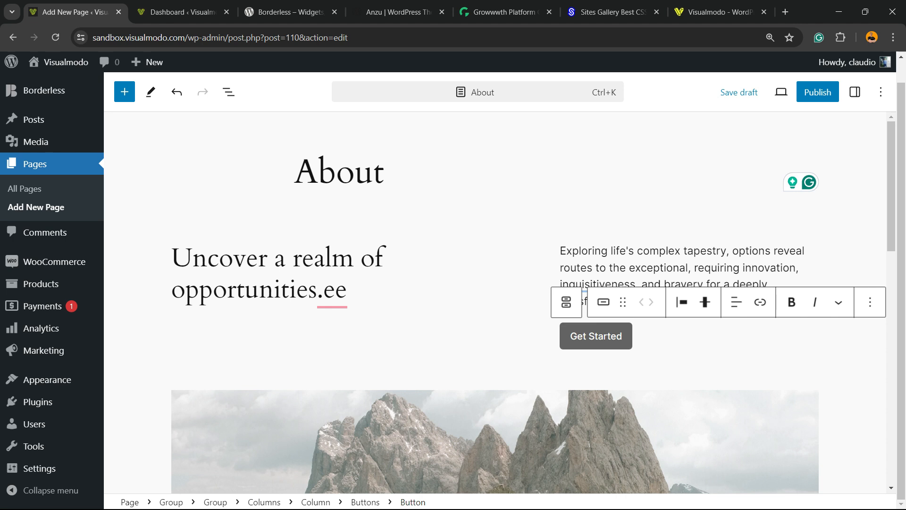
left_click(604, 302)
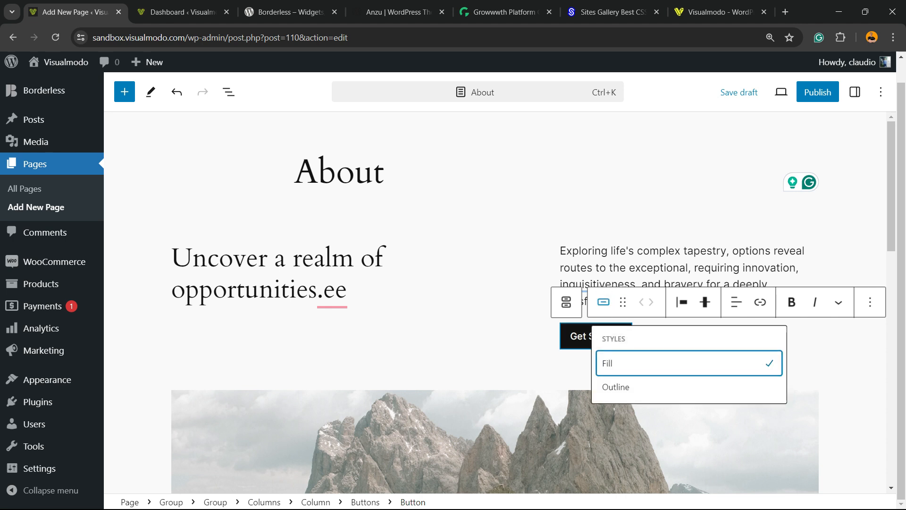
left_click(577, 336)
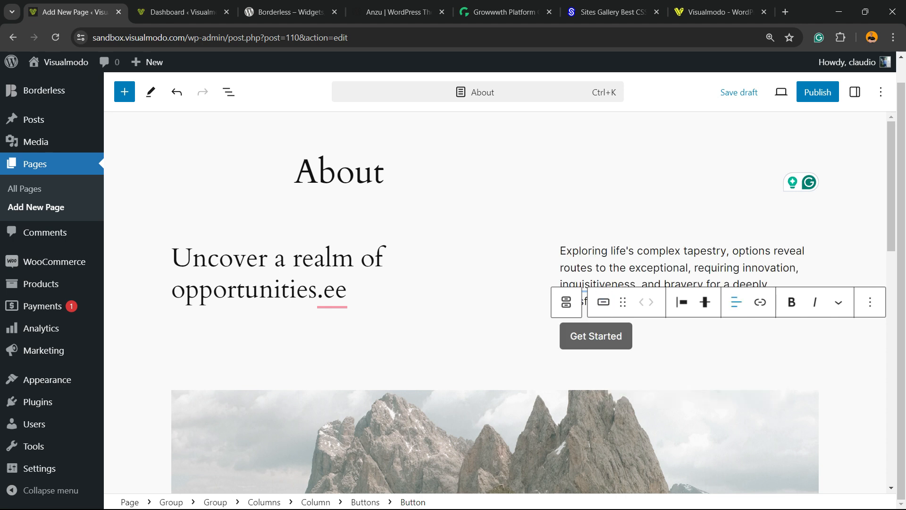
Link the Get Started button to the Anzu theme page, wordpress.org/themes/anzu/, using the address from its open browser tab
left_click(760, 302)
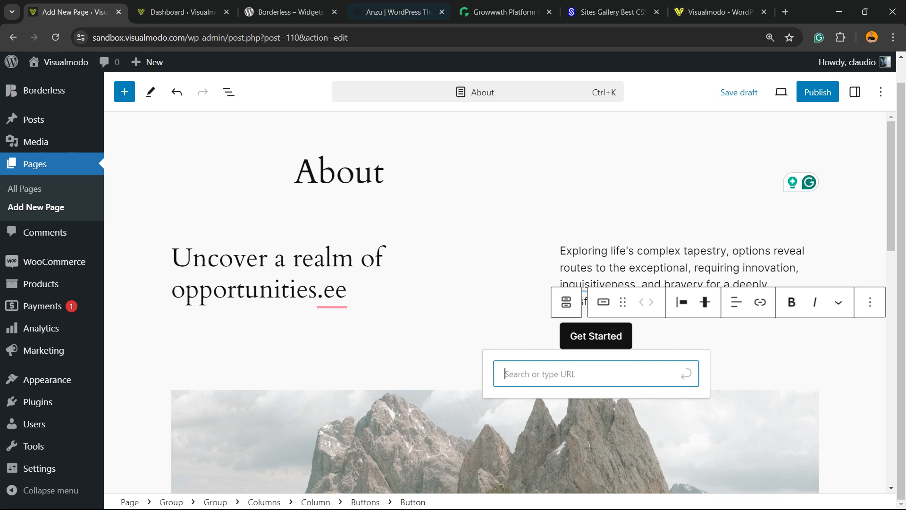
left_click(398, 12)
left_click(377, 37)
key("ctrl+c")
key("ctrl+1")
key("ctrl+v")
key("Return")
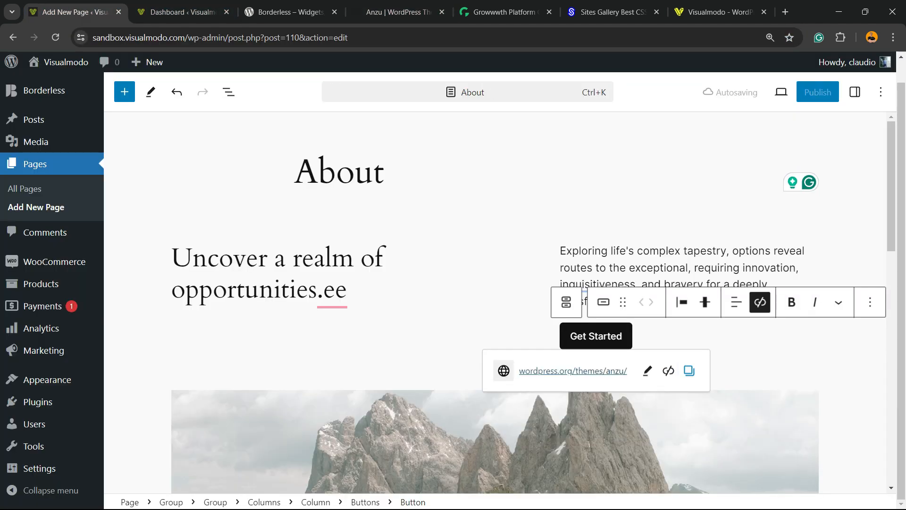
left_click(619, 250)
Replace the mountain photo with the classroom image onlline-course2.jpg from the Media Library
scroll(556, 330, "down", 2)
left_click(538, 359)
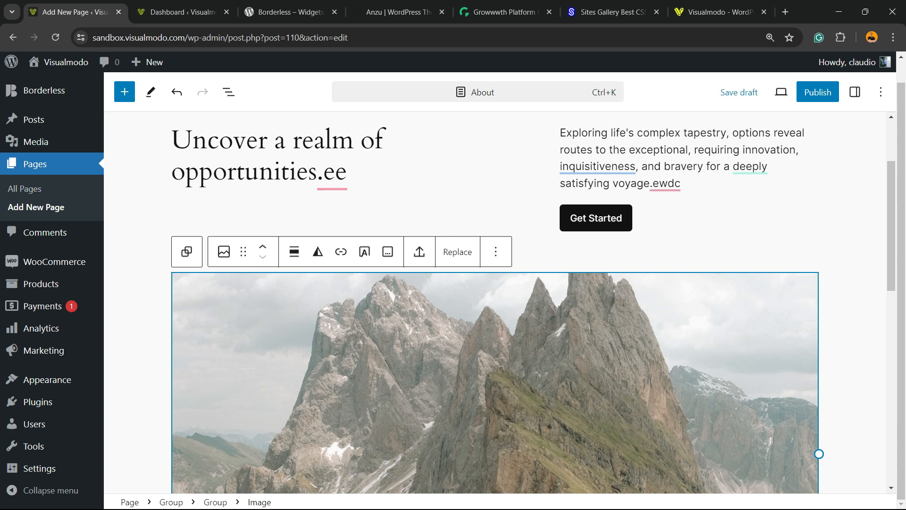
left_click(457, 252)
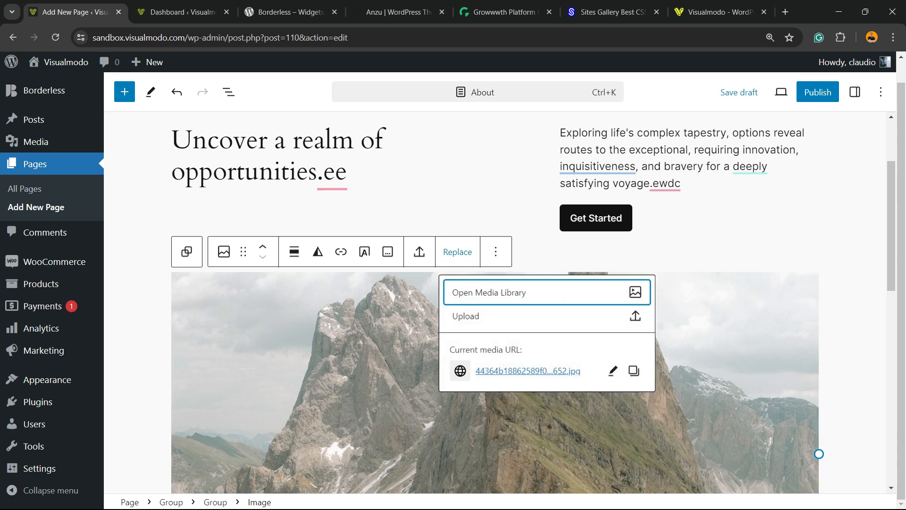
key("Escape")
left_click(457, 252)
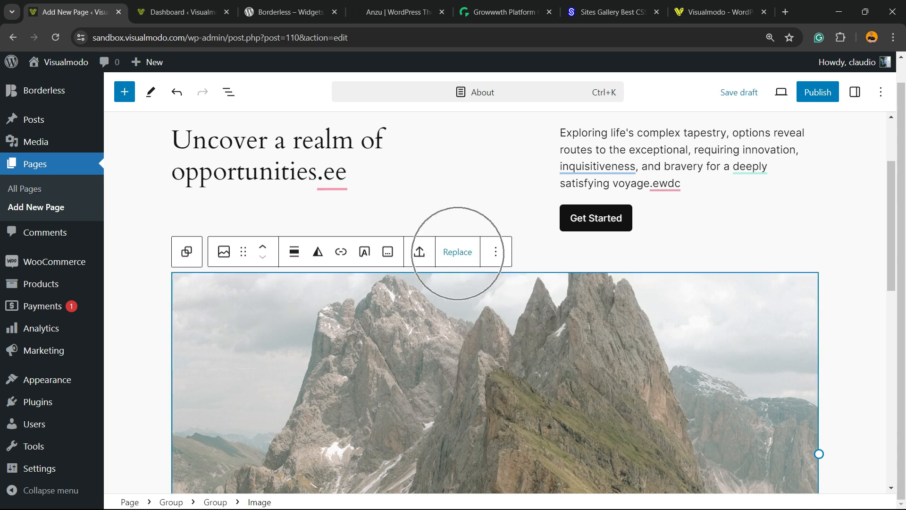
key("Return")
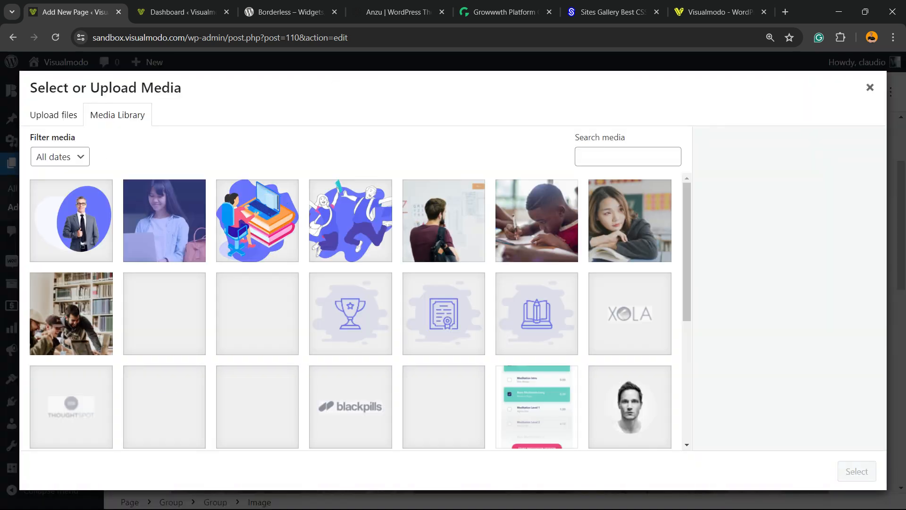
scroll(360, 308, "down", 5)
scroll(351, 307, "up", 5)
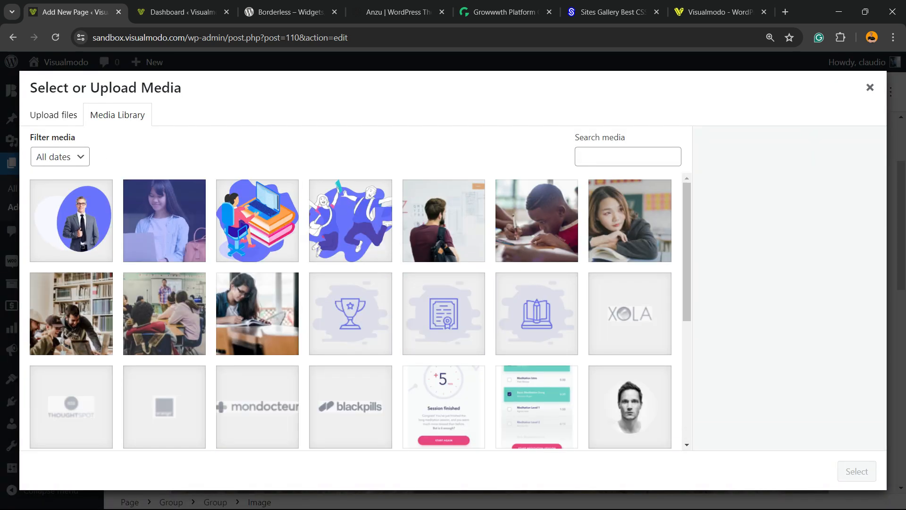
left_click(164, 314)
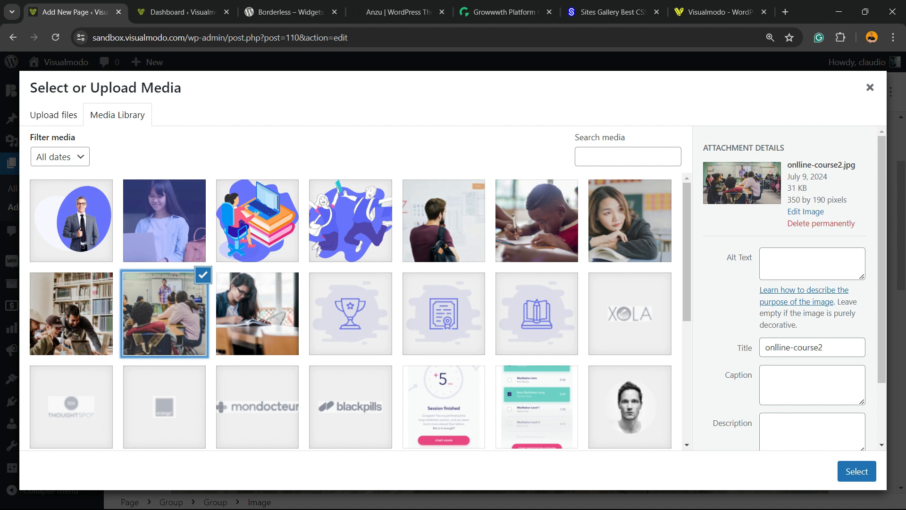
left_click(856, 471)
scroll(857, 471, "down", 10)
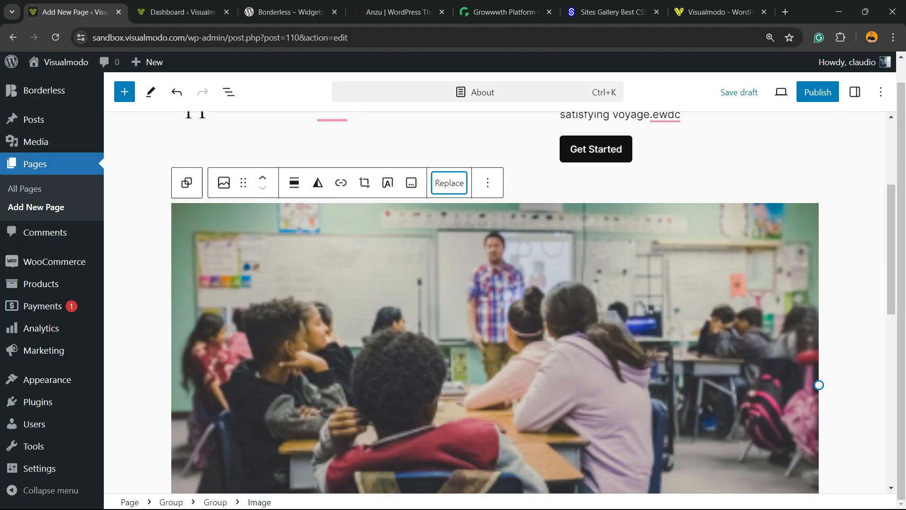
scroll(495, 302, "up", 7)
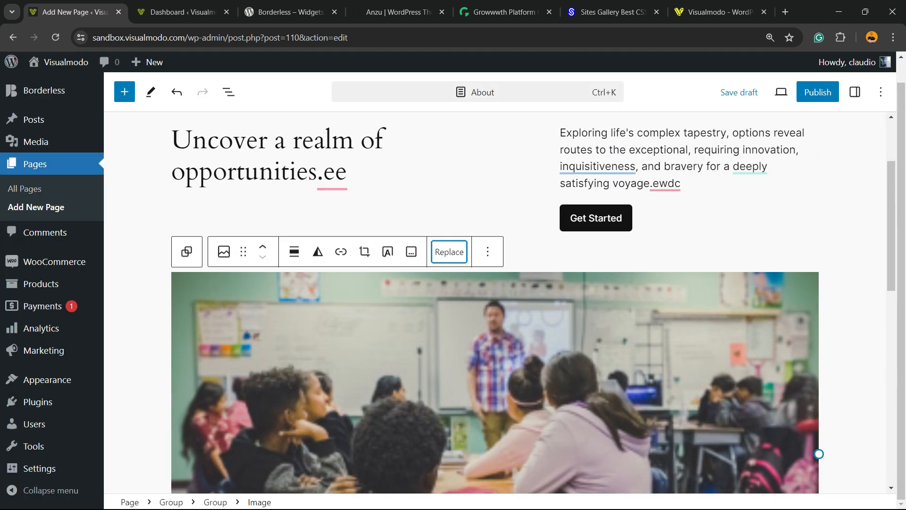
Review the classroom image's replacement options and the layout of the intro section around it
left_click(450, 252)
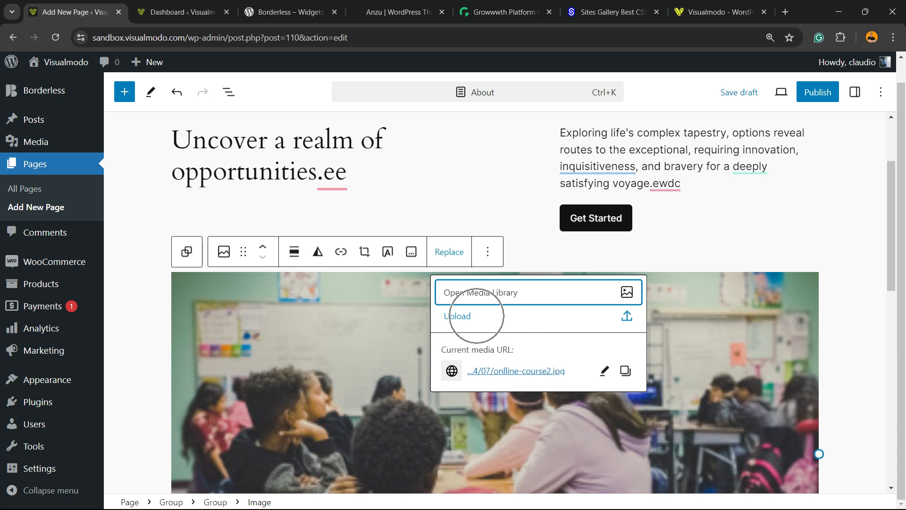
left_click(392, 330)
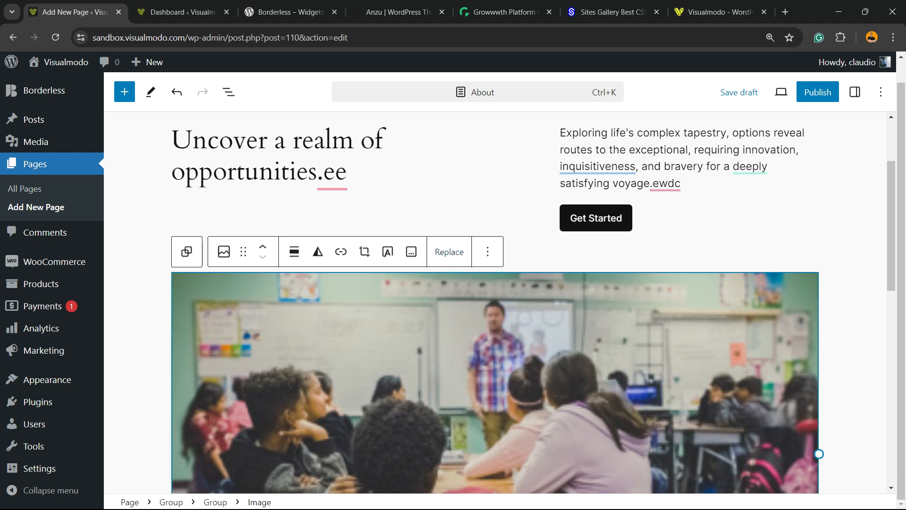
scroll(406, 274, "up", 3)
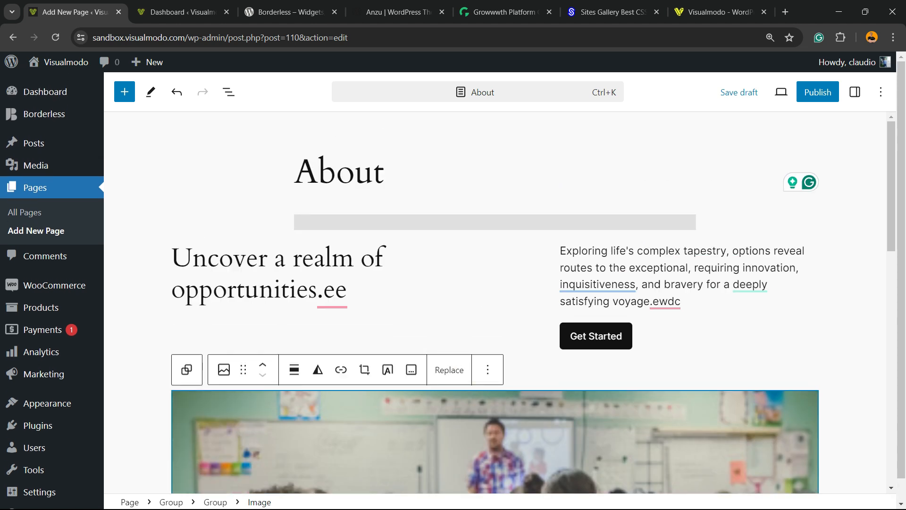
scroll(411, 254, "down", 3)
scroll(412, 254, "down", 8)
scroll(411, 254, "up", 11)
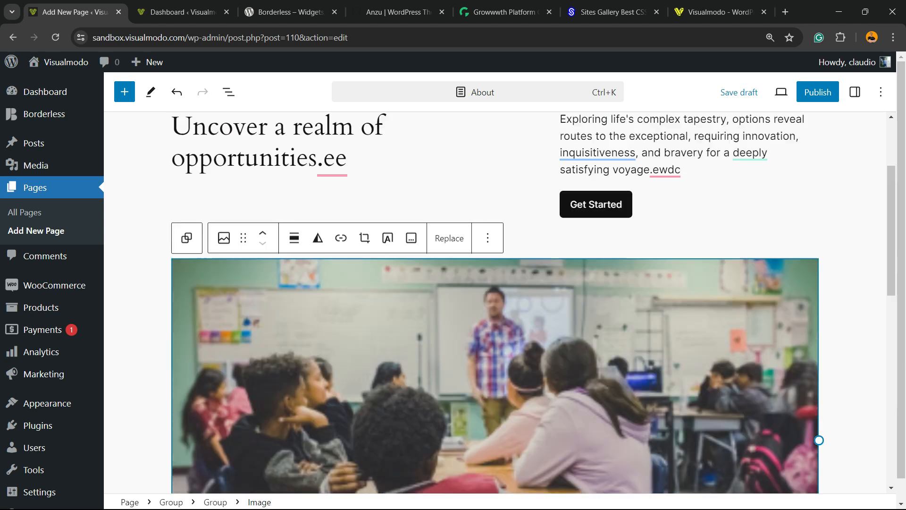
scroll(411, 302, "down", 8)
Insert the About pattern "Team members, 4 columns" in the empty block below the classroom image
left_click(406, 330)
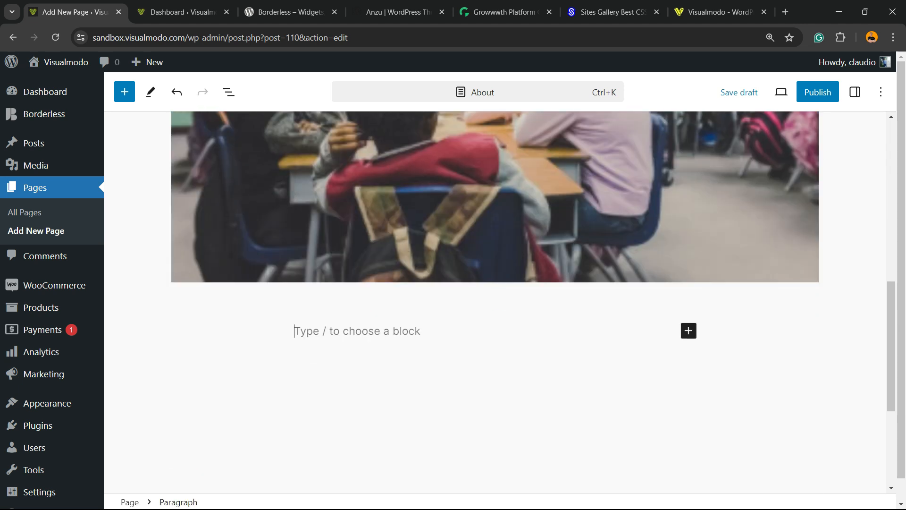
key("ctrl")
key("ctrl")
key("ctrl")
left_click(125, 91)
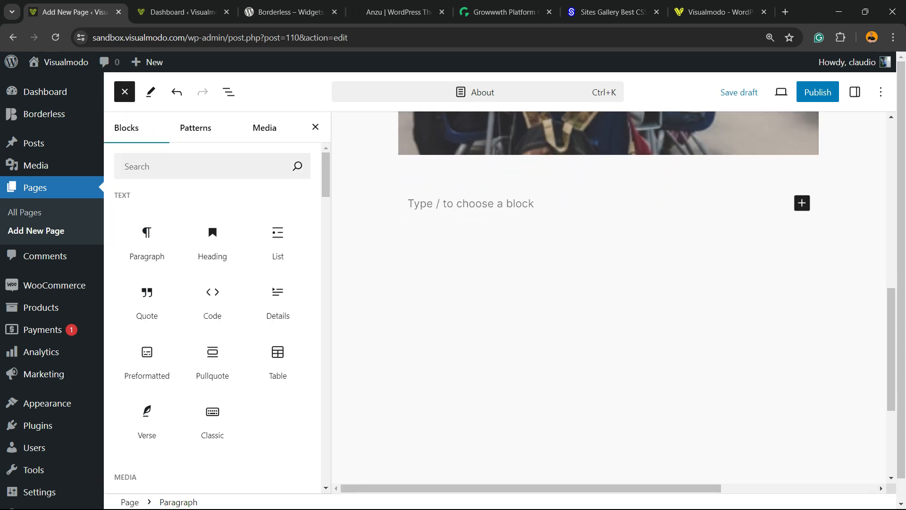
left_click(195, 127)
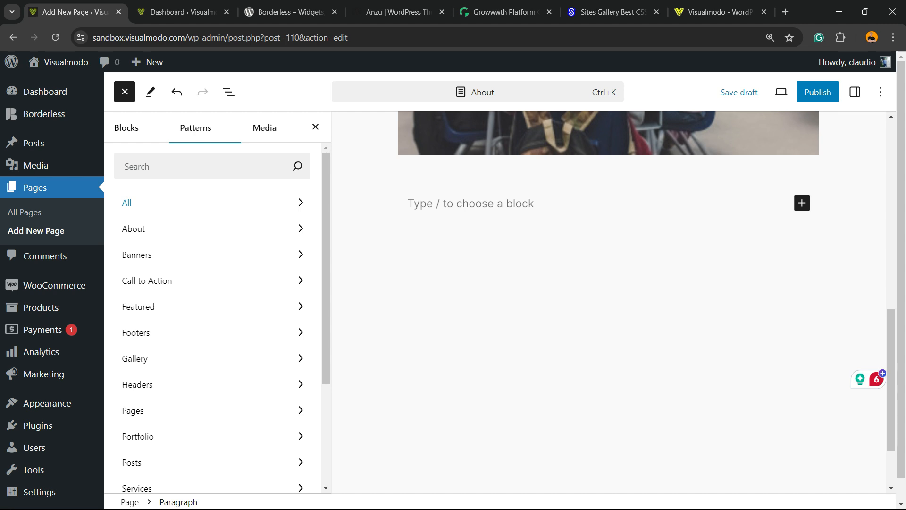
left_click(189, 229)
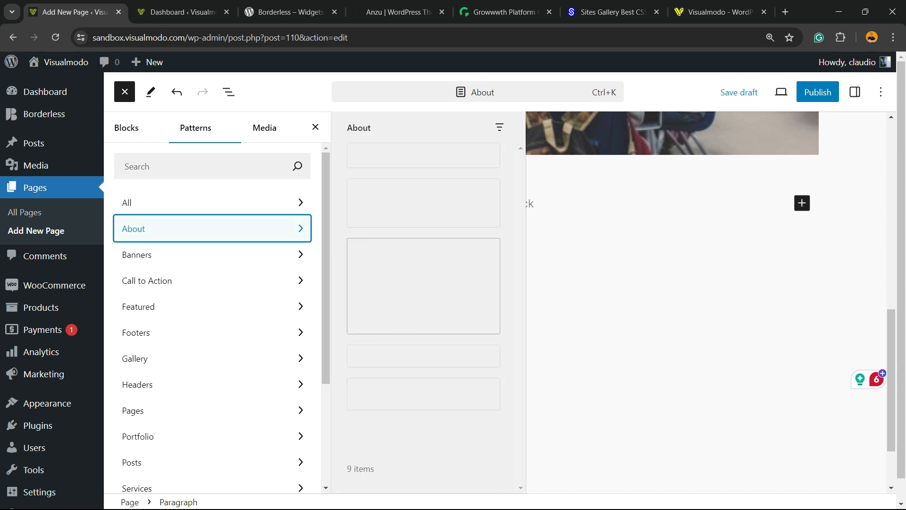
scroll(423, 265, "down", 3)
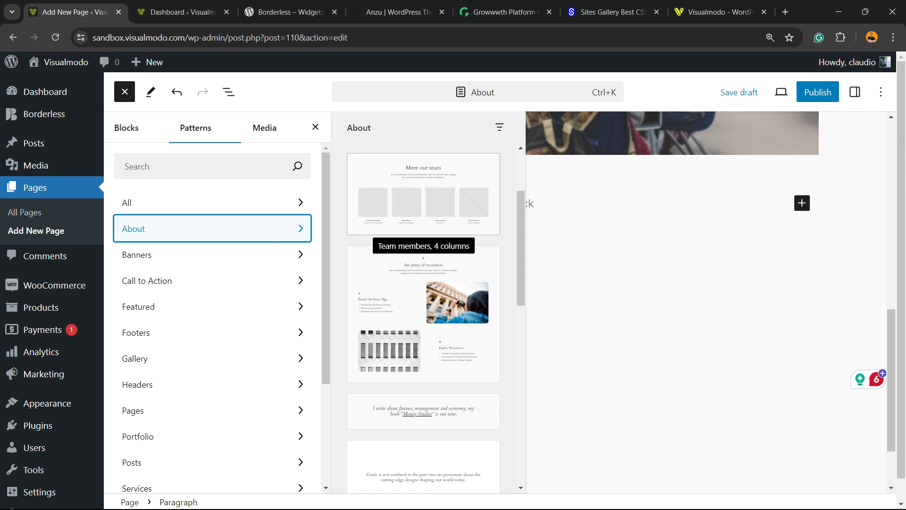
left_click(423, 193)
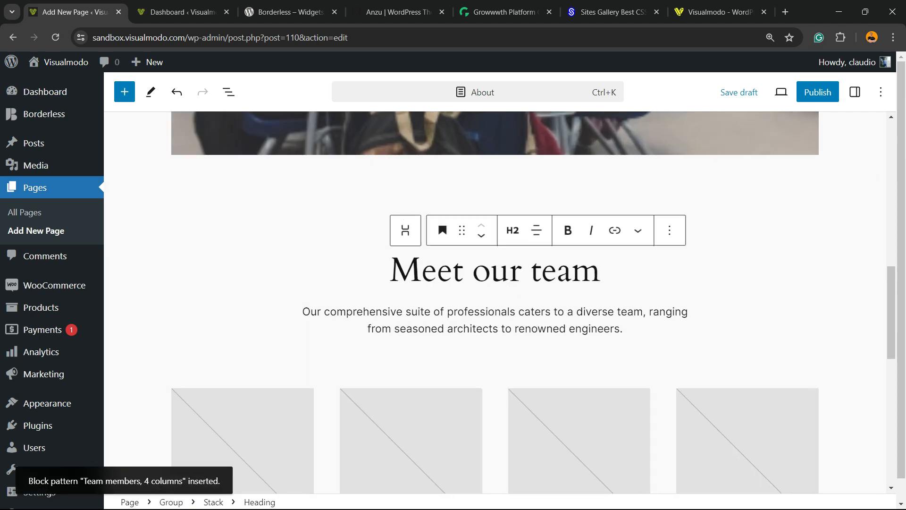
Examine the team section's four image placeholders, the first member's job title and the heading area above them
scroll(496, 302, "down", 2)
left_click(243, 341)
left_click(411, 341)
left_click(579, 342)
left_click(748, 341)
scroll(748, 341, "down", 2)
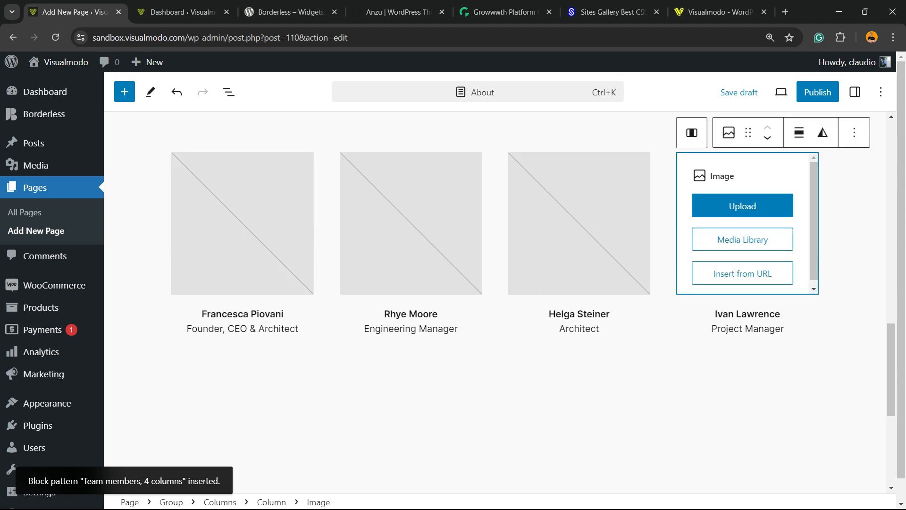
left_click(240, 329)
scroll(241, 329, "up", 2)
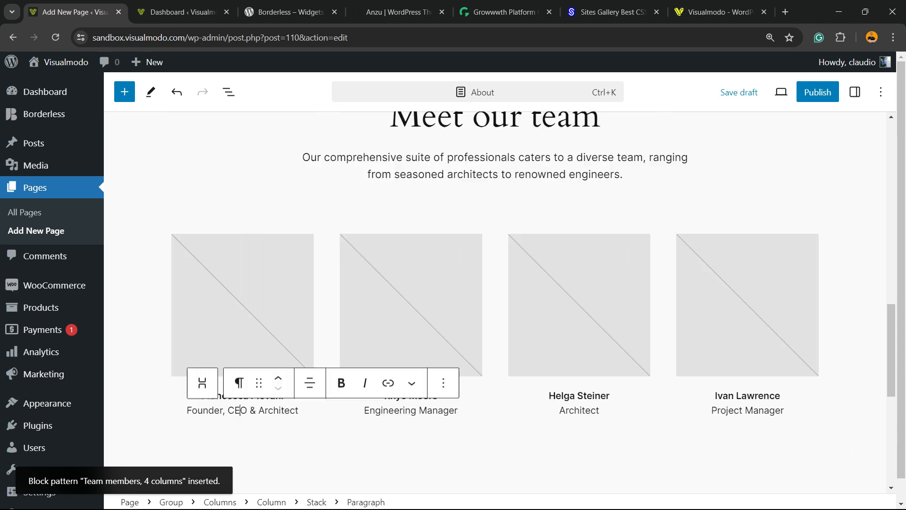
scroll(495, 283, "up", 4)
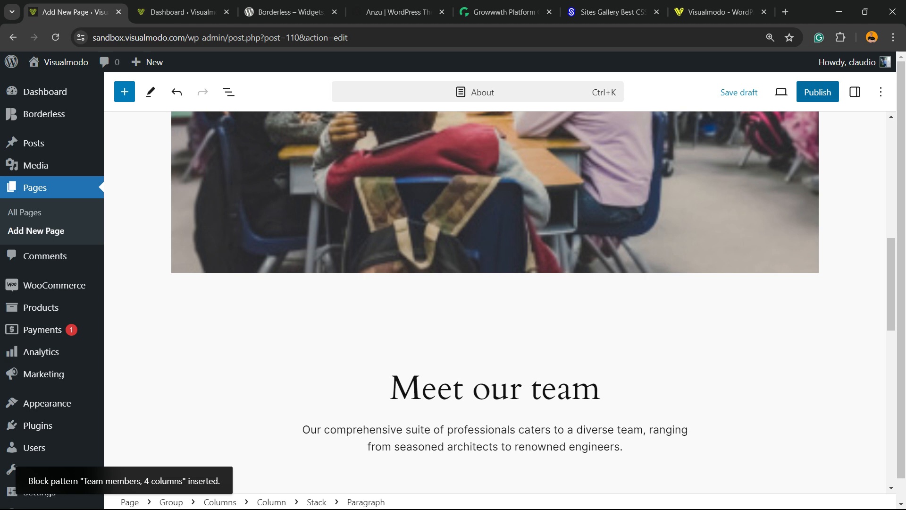
Publish the About page and open the live page in a new browser tab
left_click(818, 92)
left_click(763, 92)
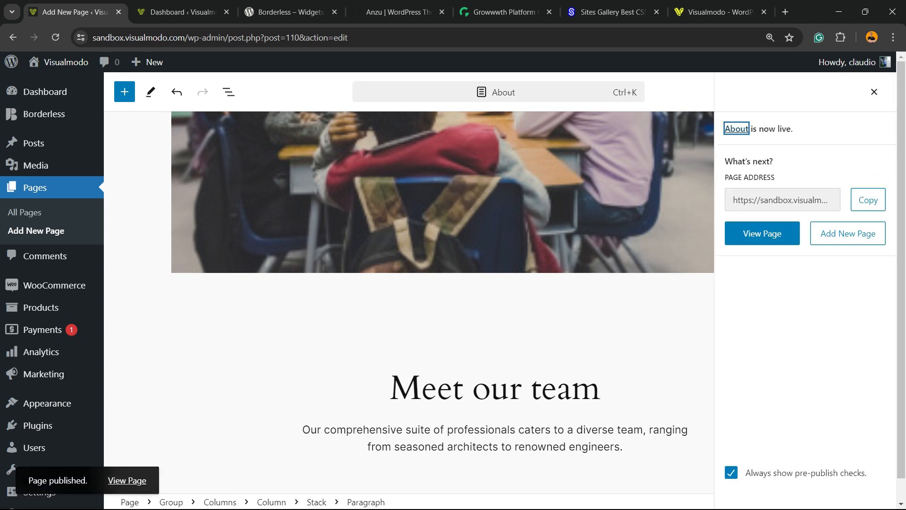
right_click(123, 479)
left_click(151, 358)
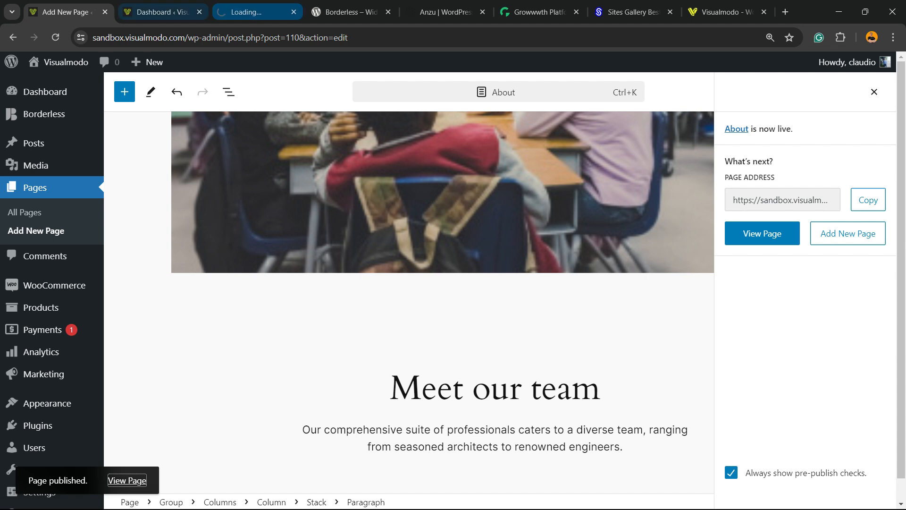
left_click(258, 12)
Look over the published About page from title to footer, checking the intro, image and team section
scroll(448, 290, "down", 8)
scroll(449, 290, "up", 4)
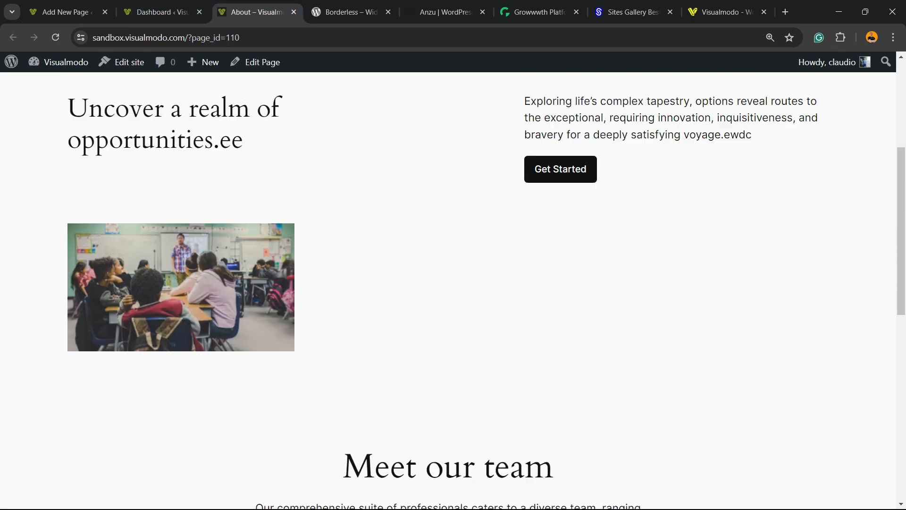
scroll(453, 290, "up", 2)
scroll(453, 290, "down", 12)
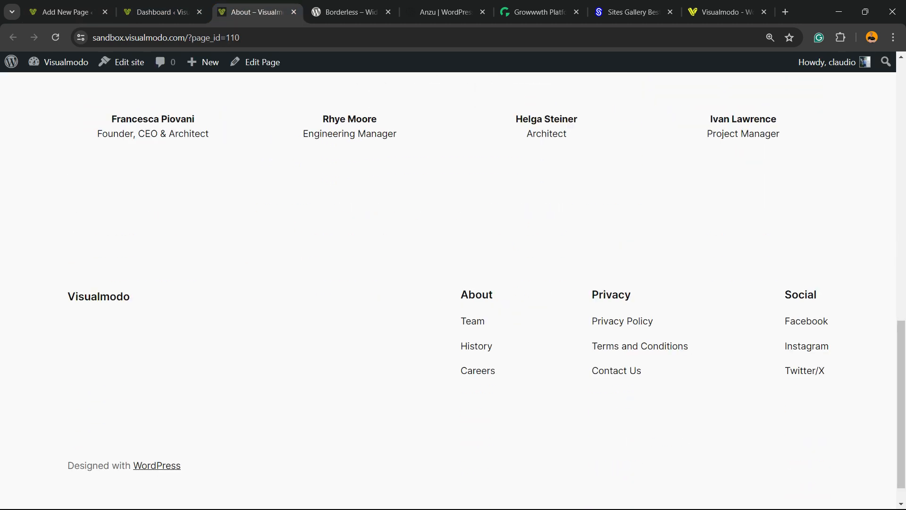
scroll(453, 291, "up", 12)
scroll(453, 290, "down", 7)
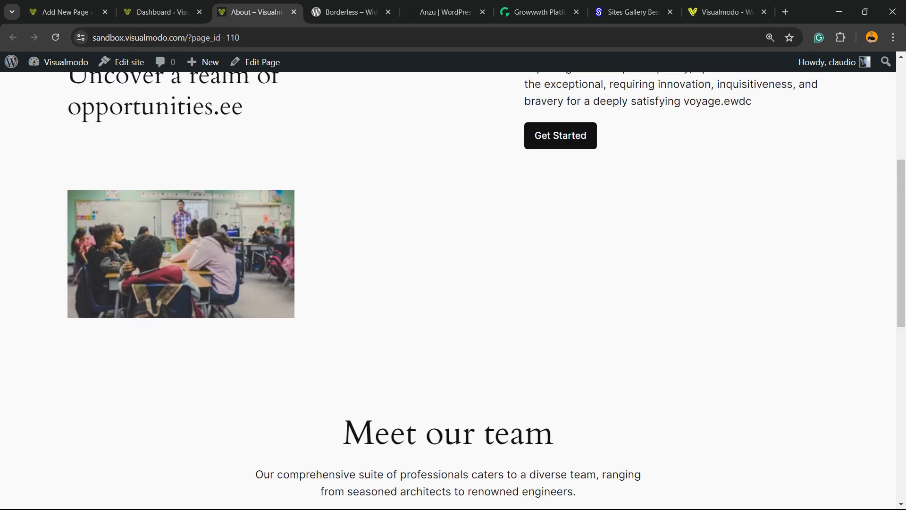
scroll(453, 290, "up", 7)
scroll(453, 290, "down", 7)
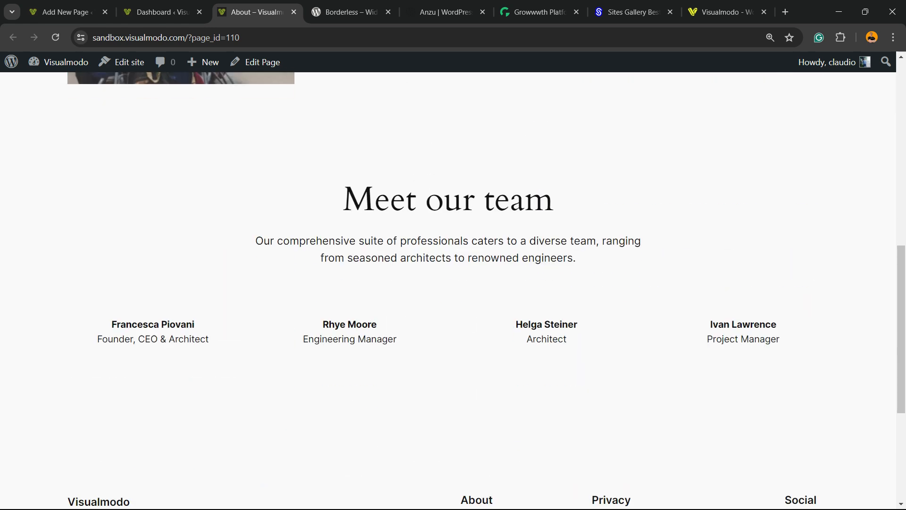
scroll(453, 291, "up", 5)
scroll(453, 290, "up", 5)
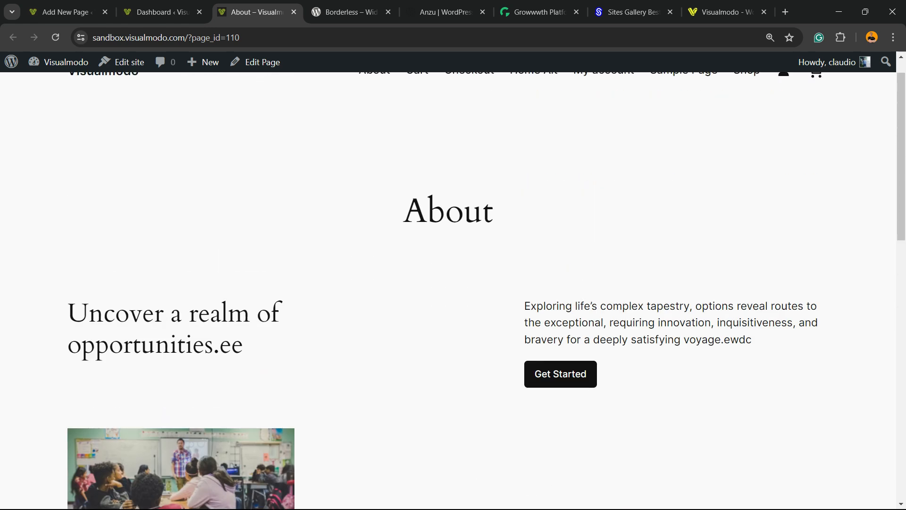
Open the published About page for editing from its live view
left_click(162, 12)
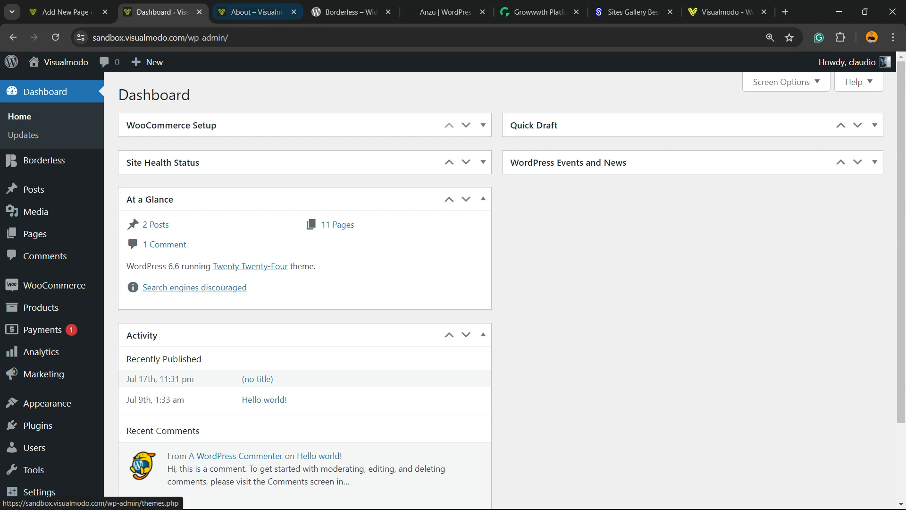
left_click(257, 12)
left_click(263, 60)
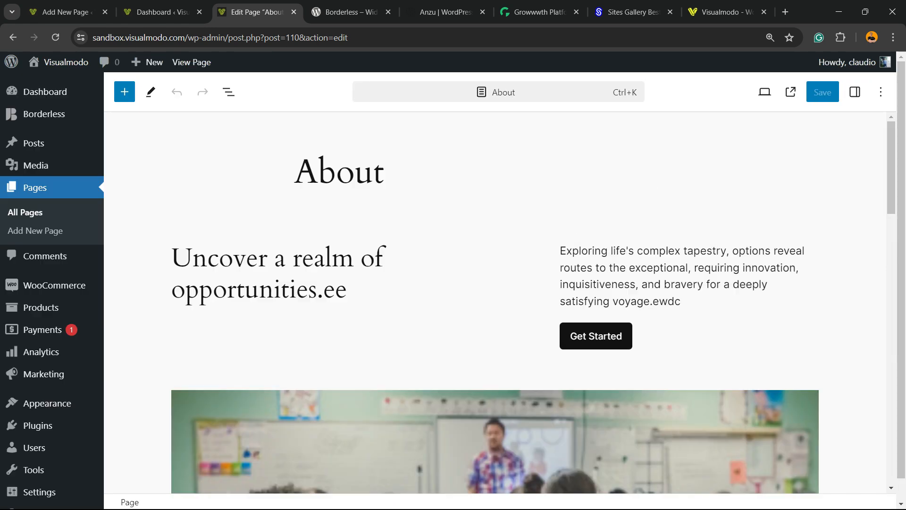
Open the media library to replace the classroom image below the intro and examine the attachment details of onlline-course2.jpg
scroll(494, 349, "down", 4)
scroll(494, 349, "up", 2)
left_click(494, 358)
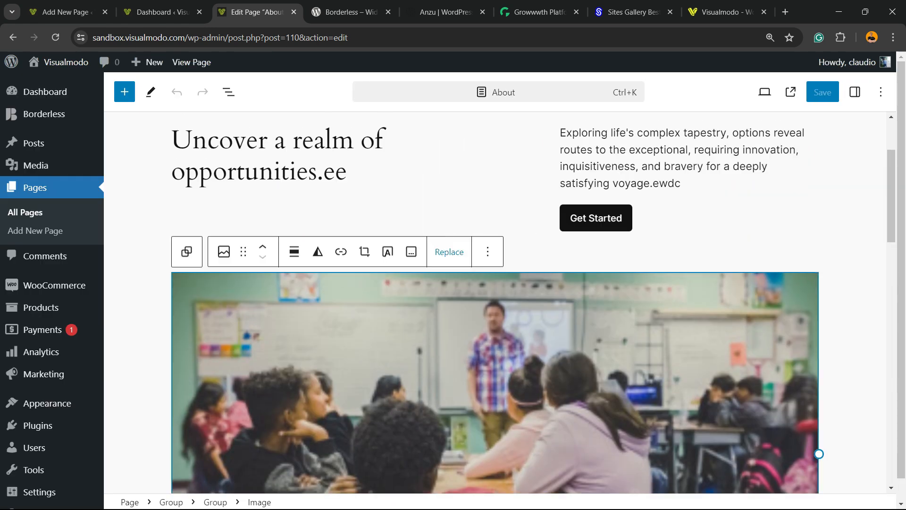
left_click(449, 252)
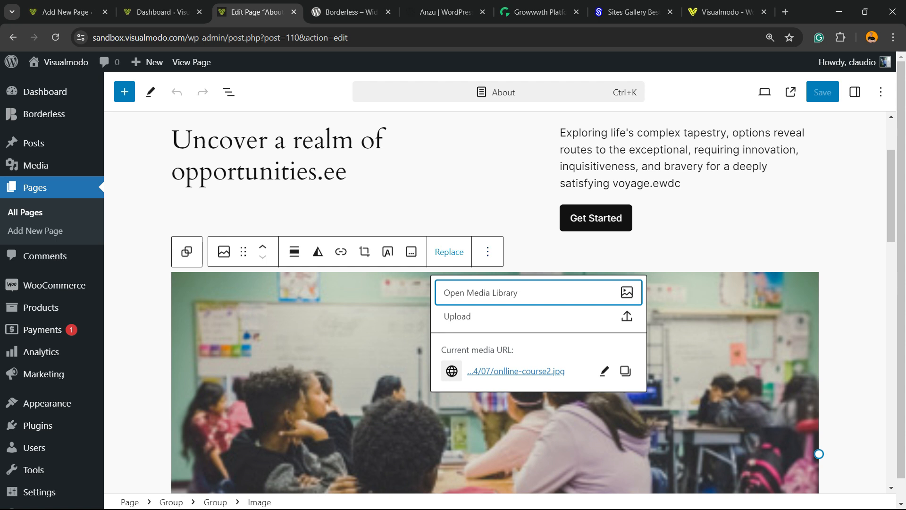
left_click(481, 293)
left_click(165, 313)
scroll(789, 302, "down", 1)
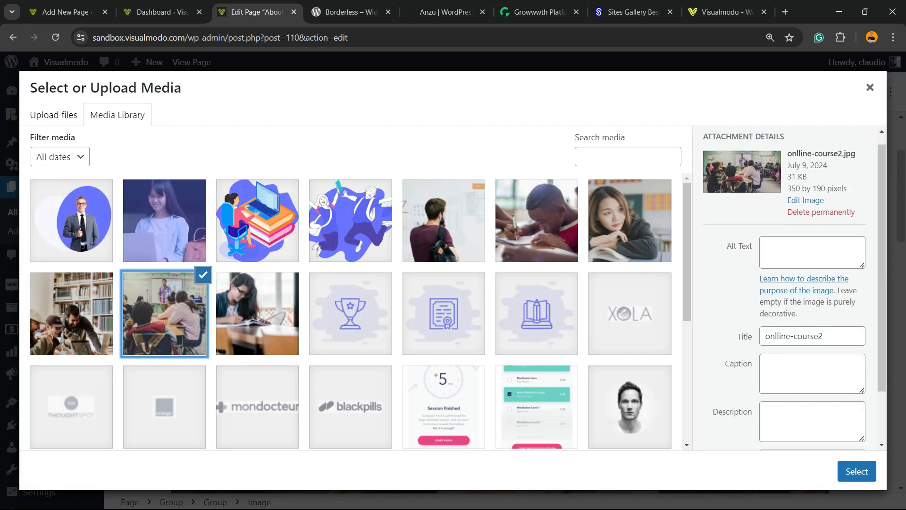
scroll(789, 302, "down", 2)
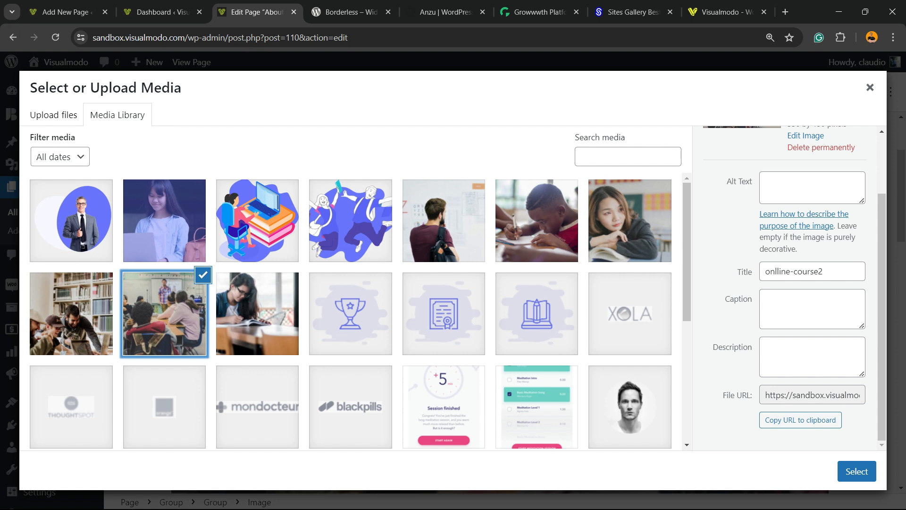
scroll(789, 287, "up", 3)
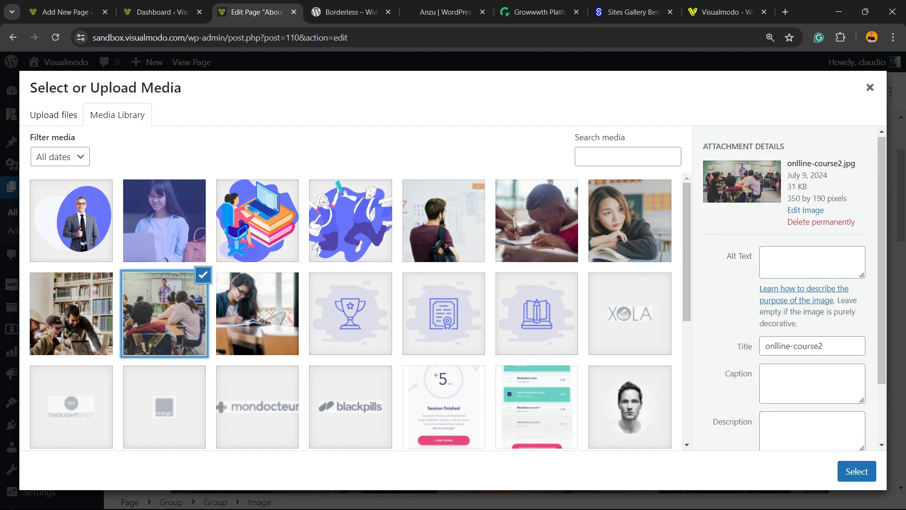
scroll(789, 288, "down", 3)
scroll(789, 288, "up", 3)
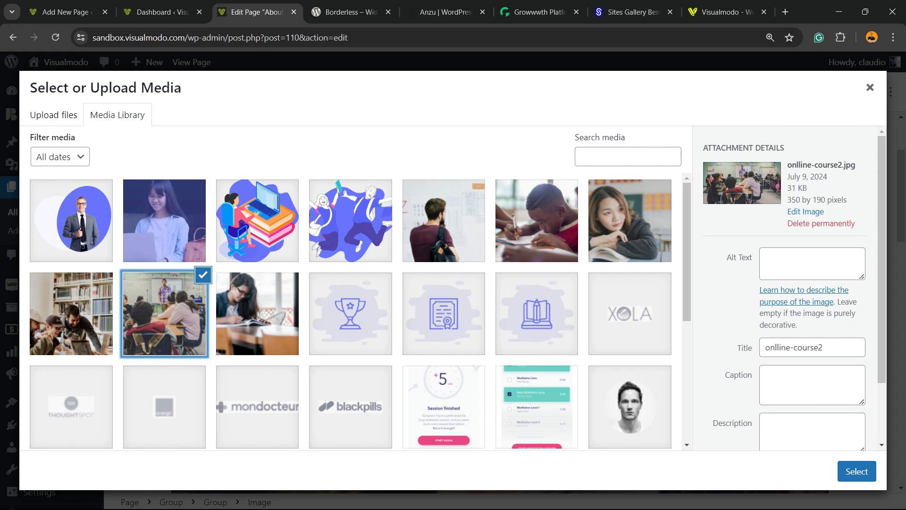
Browse alternative images in the media library by selecting several photos and illustrations and checking their attachment details
left_click(71, 314)
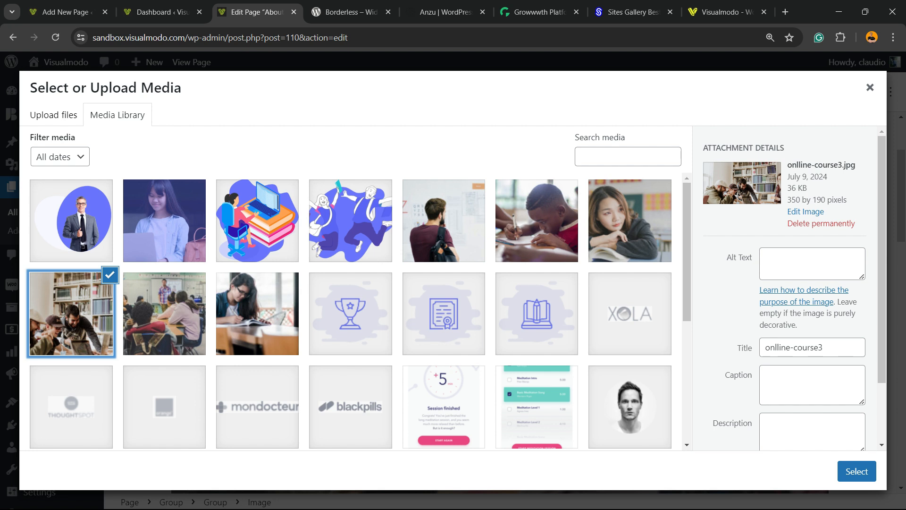
key("Left")
key("Left")
key("Left")
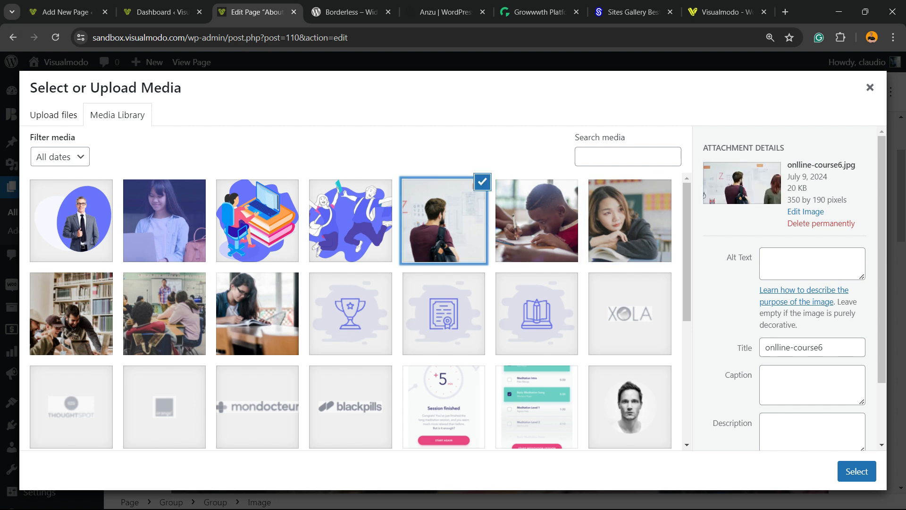
key("Left")
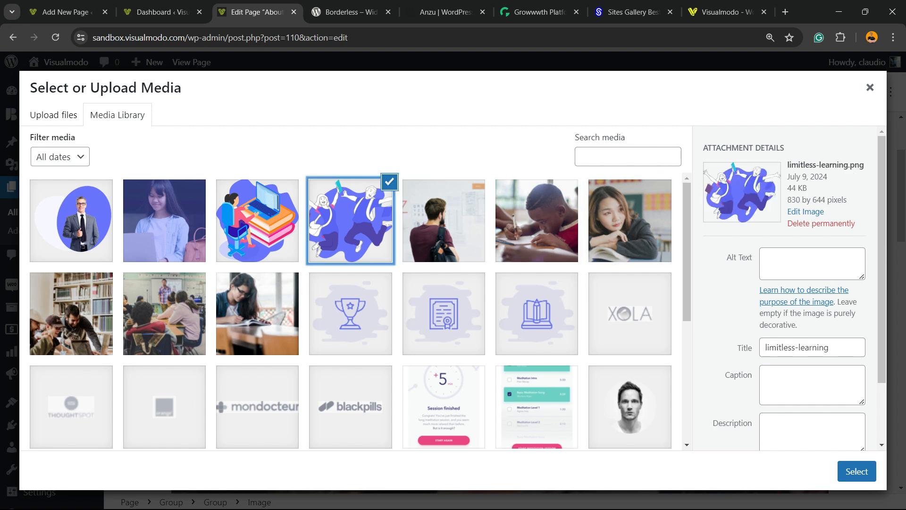
key("Left")
scroll(350, 311, "down", 5)
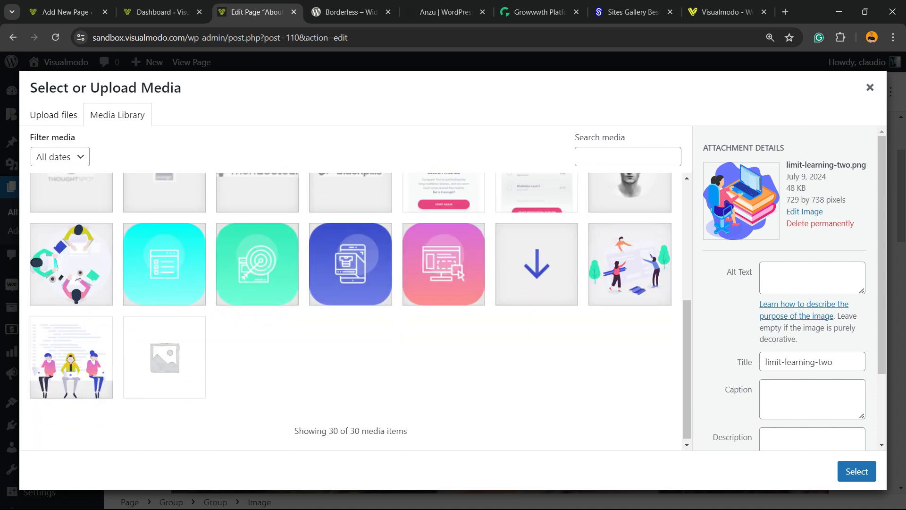
scroll(350, 311, "down", 1)
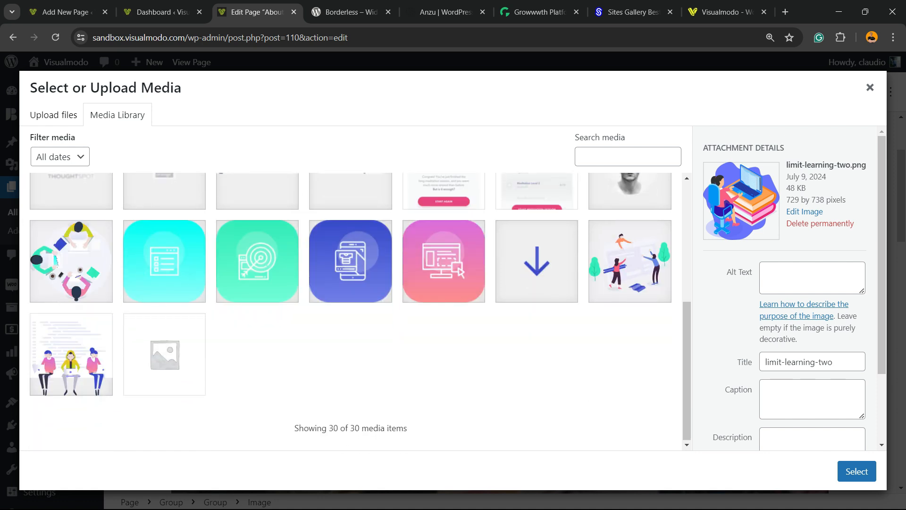
left_click(71, 354)
scroll(351, 312, "up", 5)
left_click(164, 218)
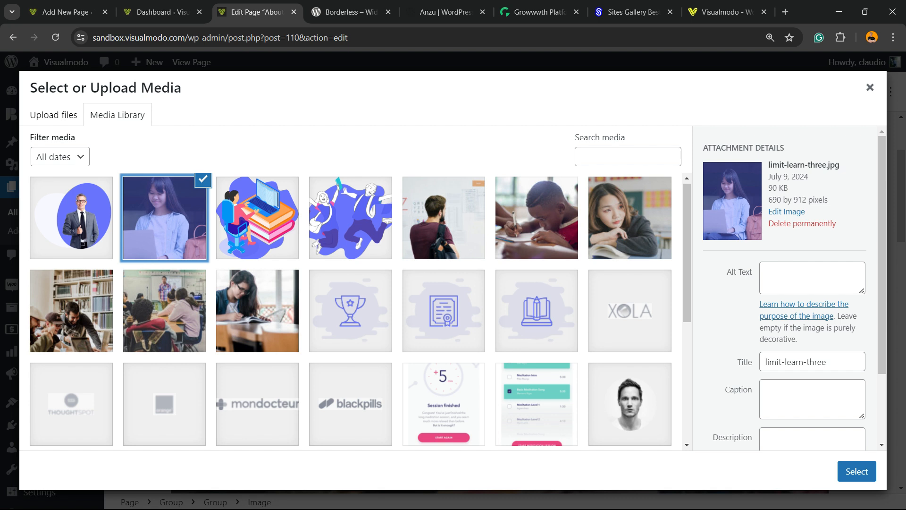
left_click(536, 218)
left_click(351, 218)
left_click(443, 218)
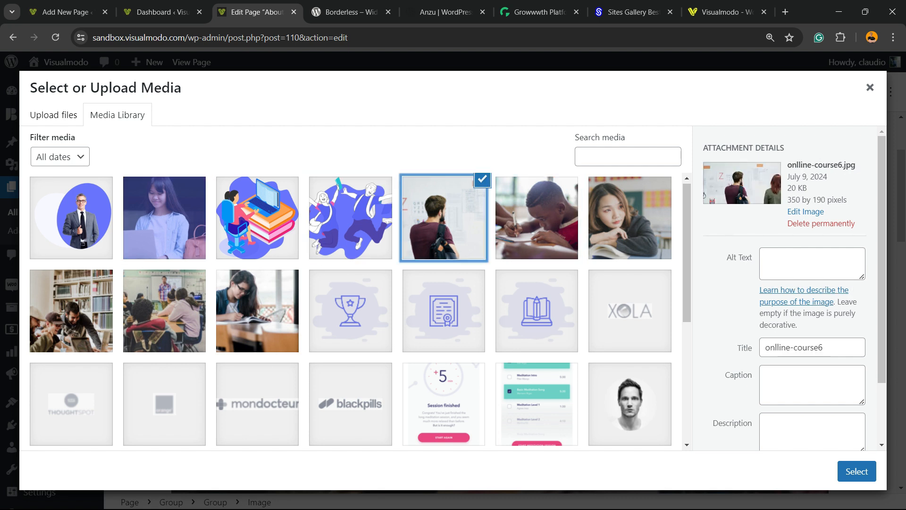
Upload the wide "How To Add Description to WordPress Blog Posts Categories Taxonomies" image from Downloads and use it to replace the classroom image
left_click(53, 115)
left_click(453, 293)
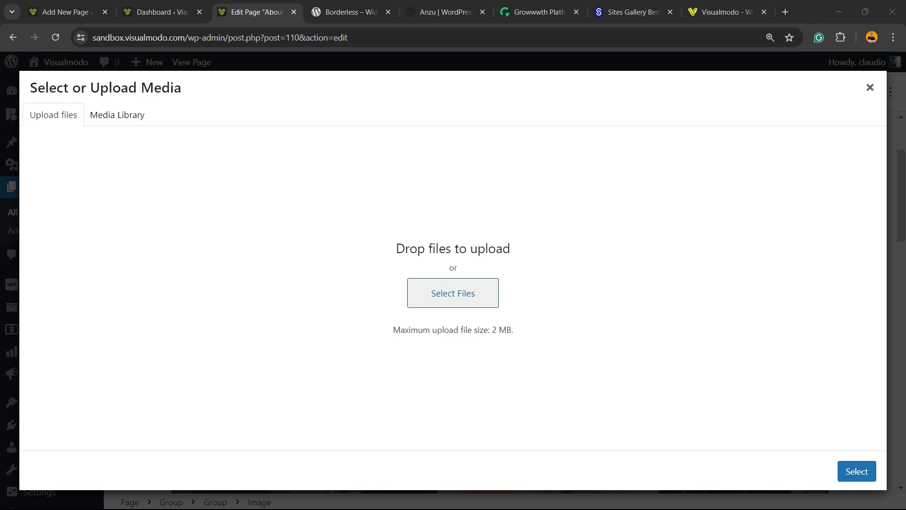
scroll(316, 217, "down", 10)
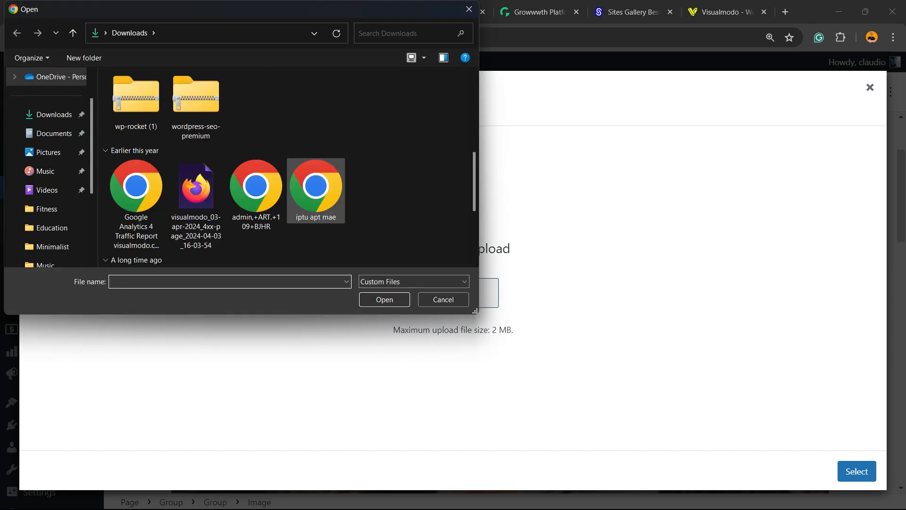
scroll(316, 179, "up", 10)
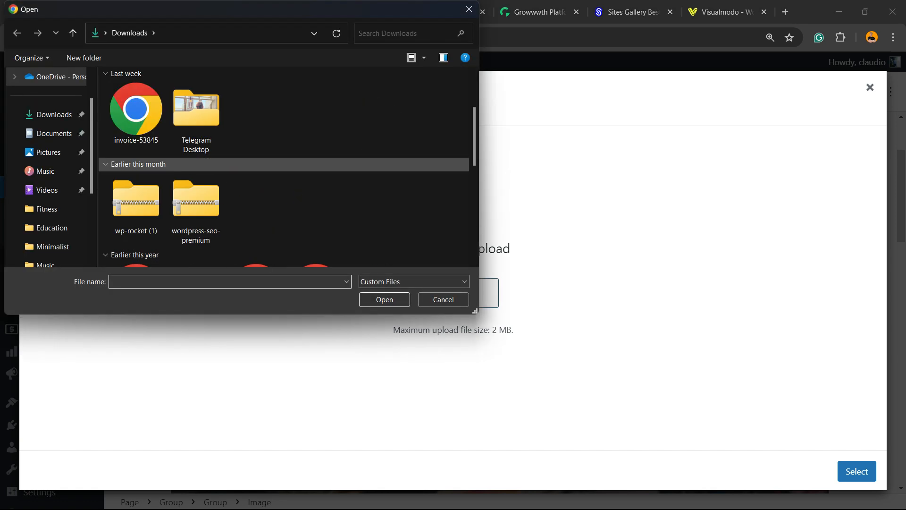
left_click(316, 131)
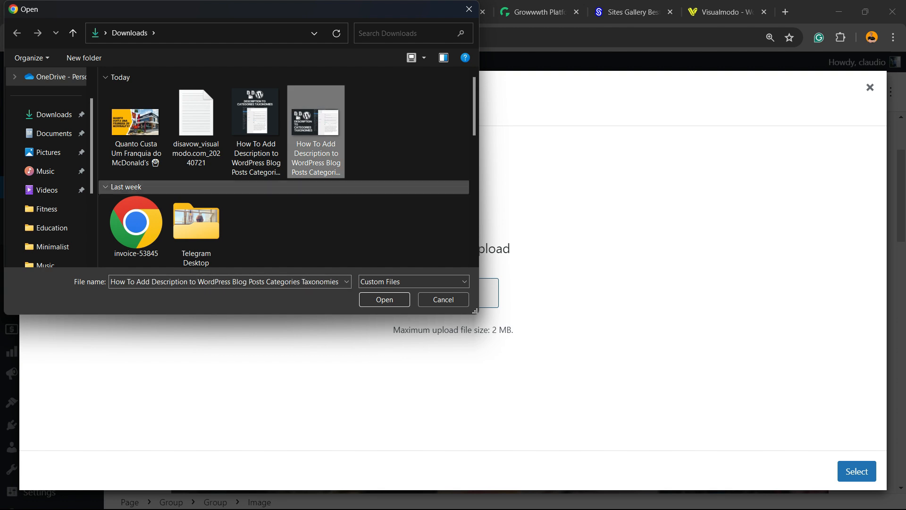
left_click(384, 299)
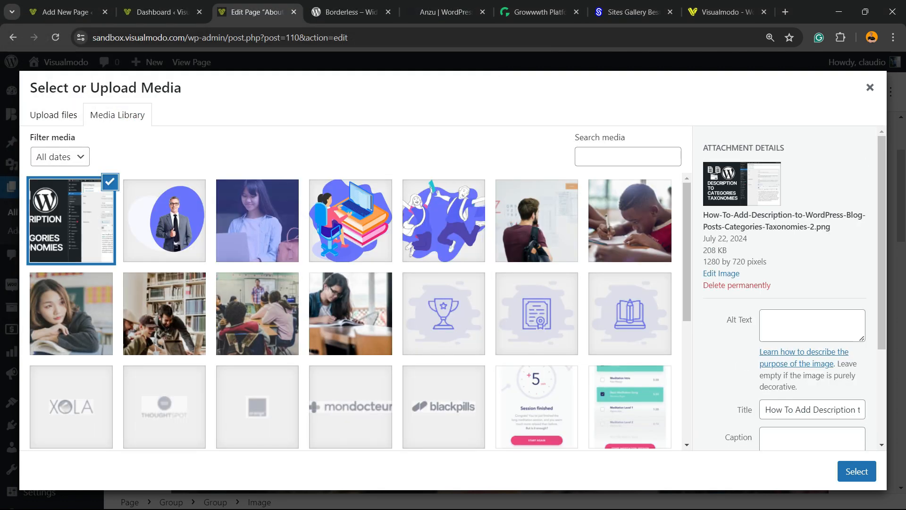
left_click(857, 471)
left_click(856, 471)
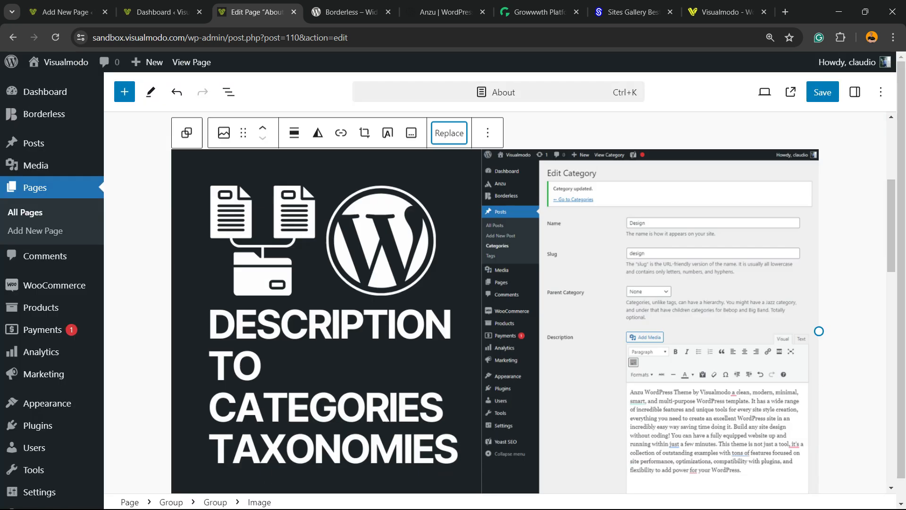
Save the About page and check the replaced image on the live page in a new browser tab
scroll(499, 302, "down", 4)
scroll(498, 302, "up", 6)
scroll(498, 302, "down", 6)
scroll(498, 302, "up", 6)
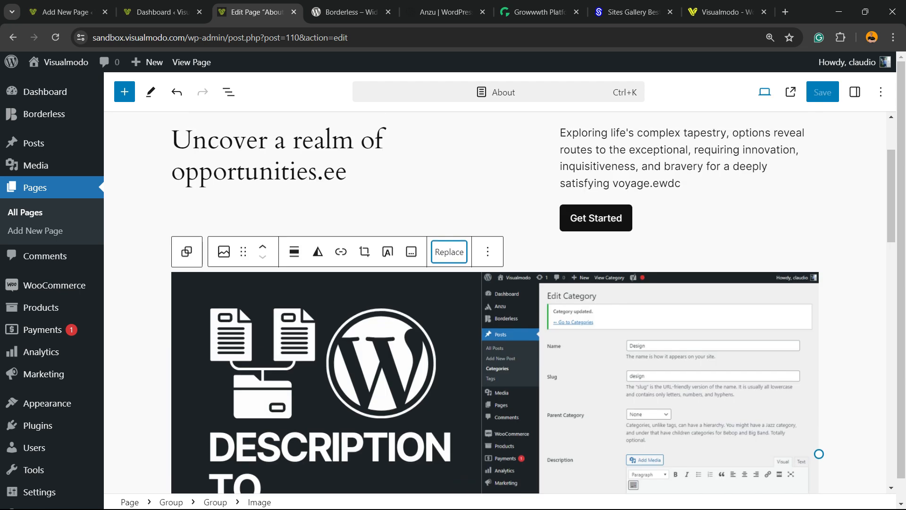
left_click(822, 92)
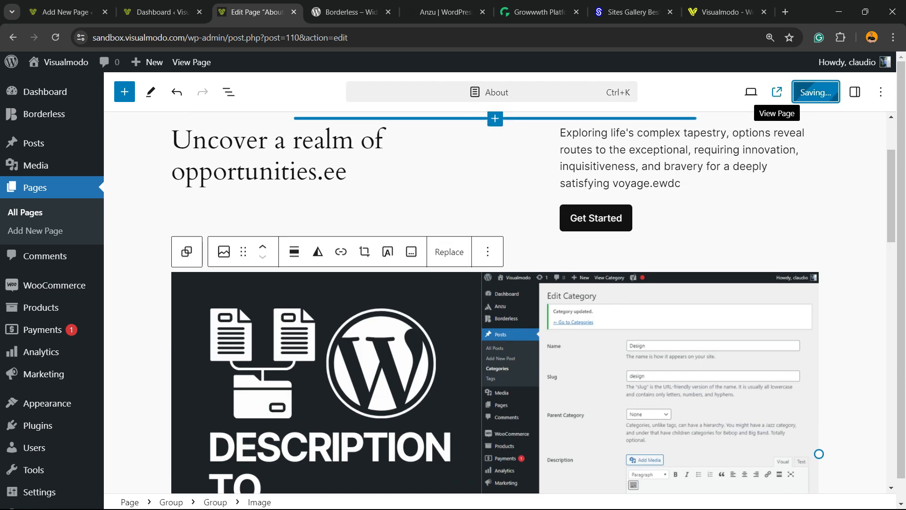
left_click(777, 91)
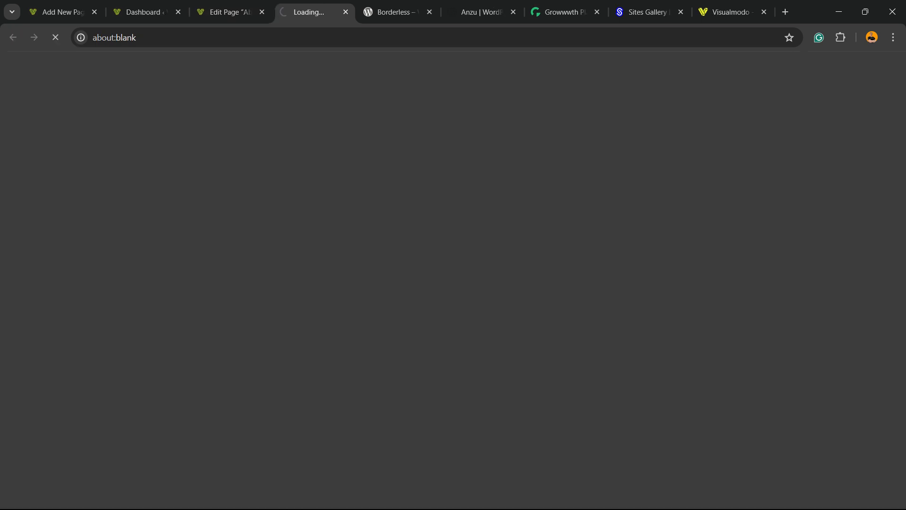
scroll(453, 284, "down", 10)
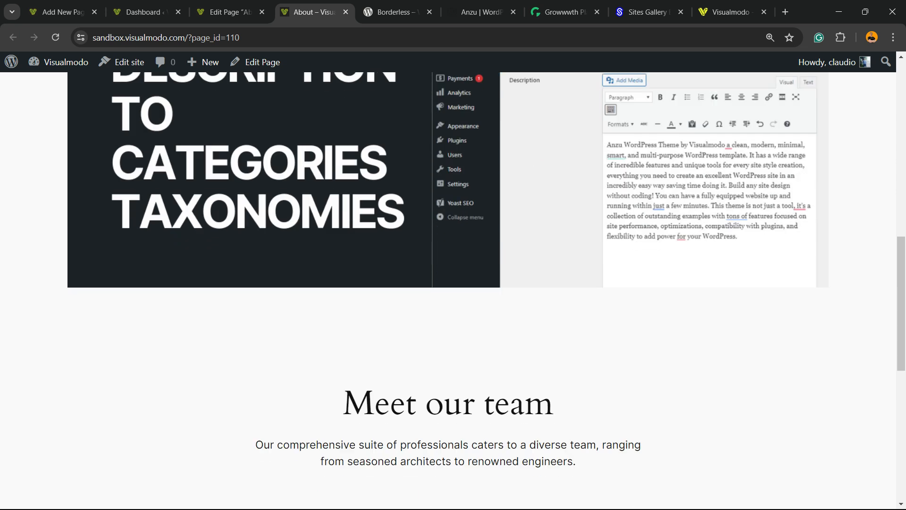
scroll(453, 283, "down", 8)
scroll(453, 283, "up", 20)
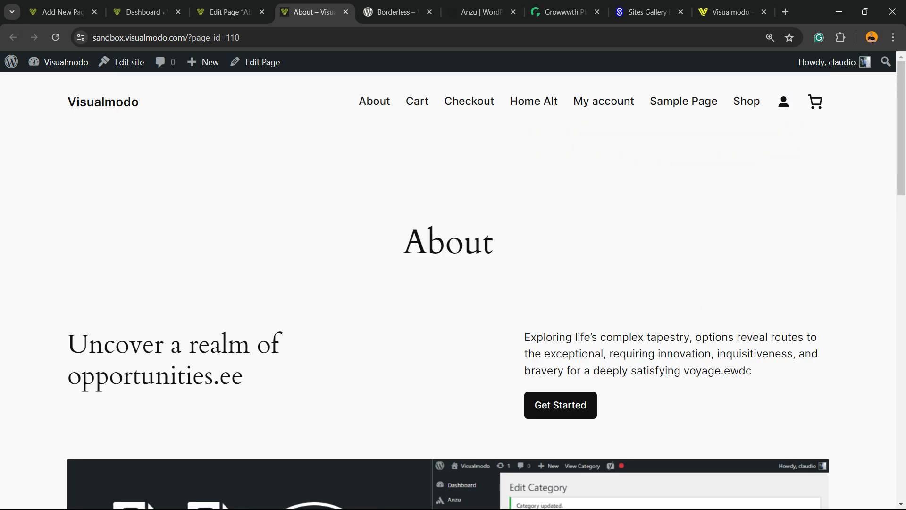
Return to the About page's editor and start an empty paragraph block below the team section
left_click(231, 12)
scroll(500, 302, "down", 10)
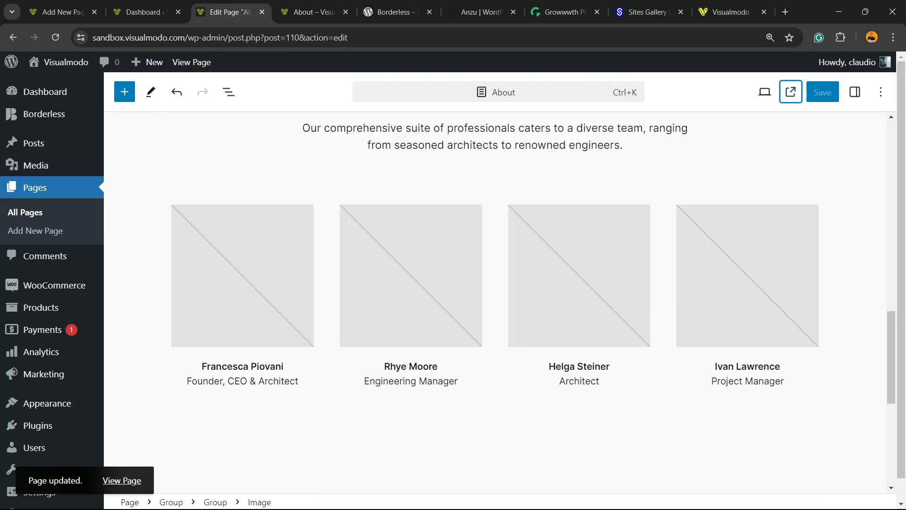
scroll(494, 302, "down", 3)
left_click(457, 220)
left_click(453, 315)
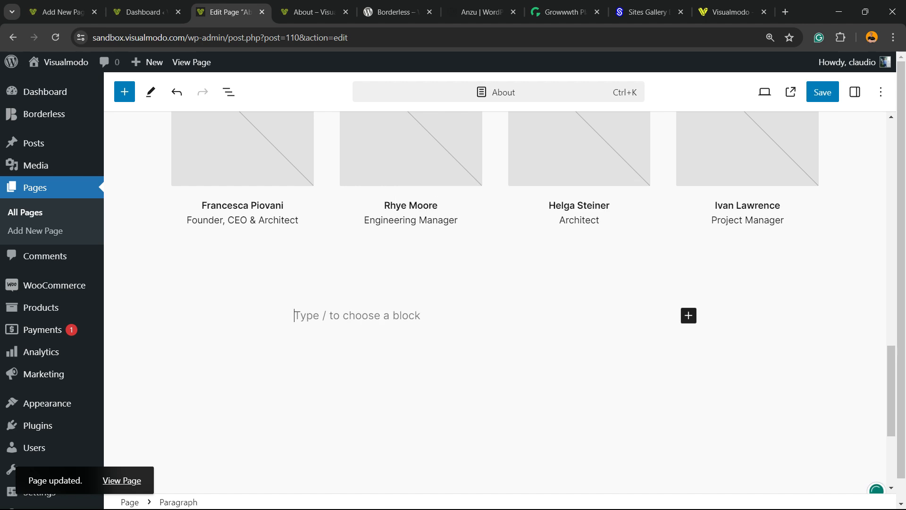
Insert the FAQ pattern from the About category below the team section and look over its questions in the page
left_click(124, 92)
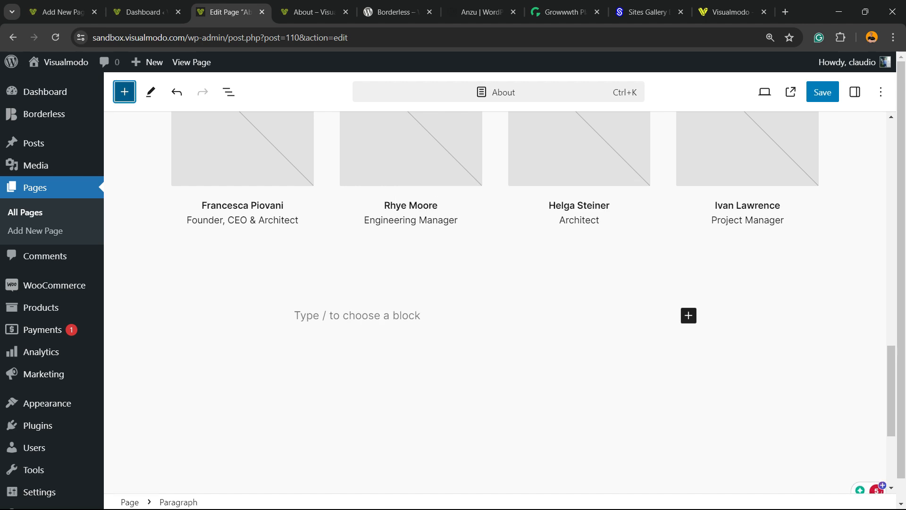
left_click(196, 128)
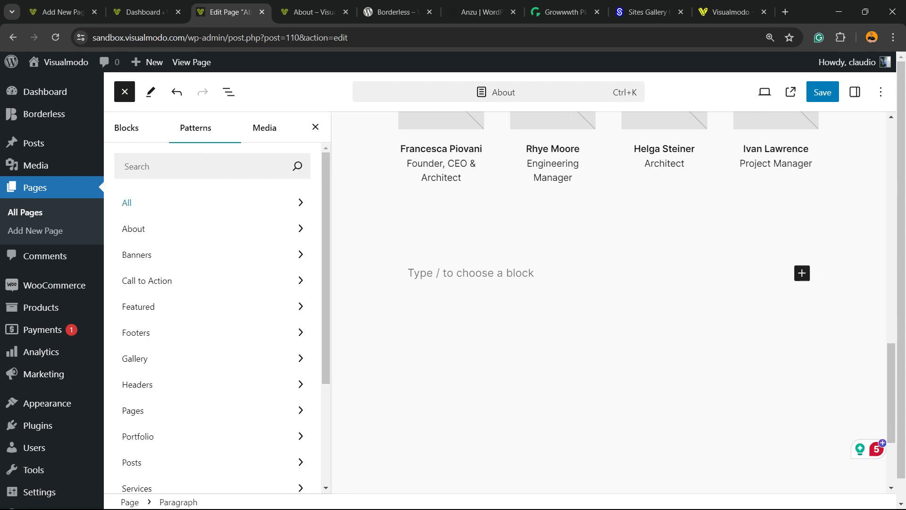
left_click(188, 229)
scroll(424, 300, "down", 1)
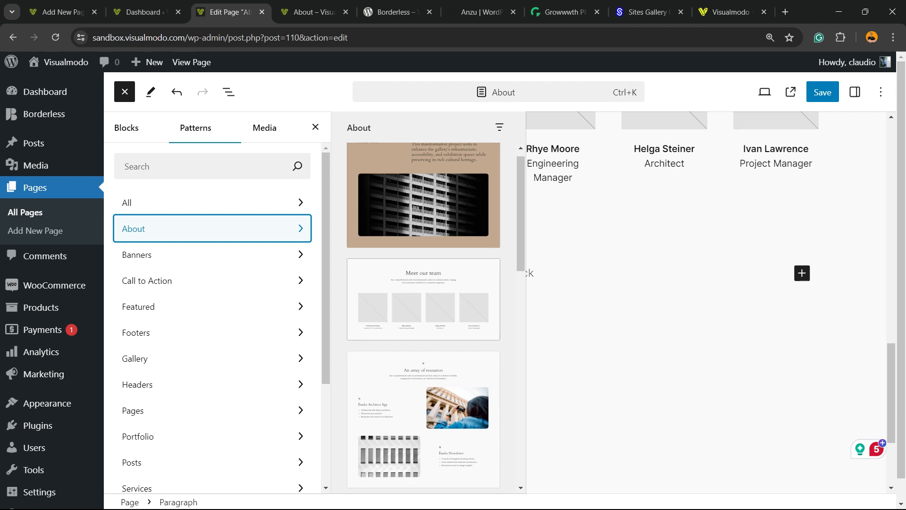
scroll(423, 316, "down", 10)
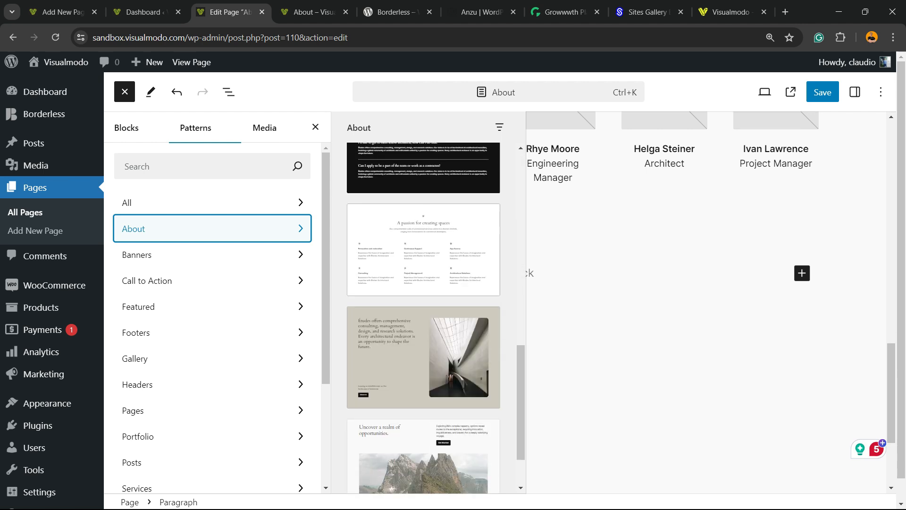
scroll(423, 316, "down", 2)
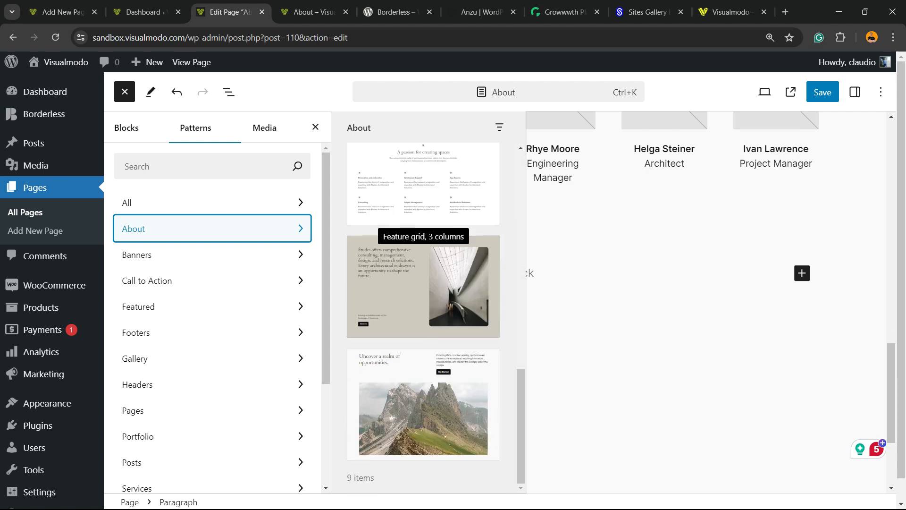
scroll(423, 302, "up", 5)
left_click(423, 297)
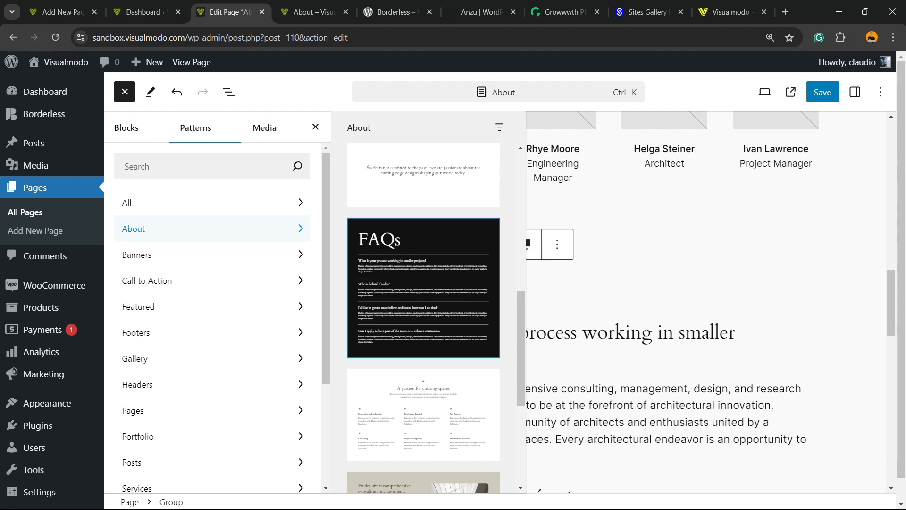
left_click(569, 178)
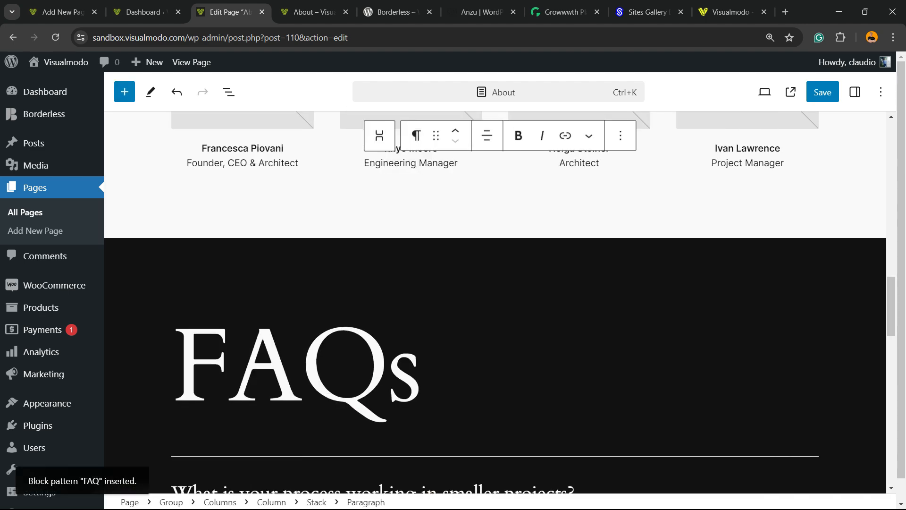
scroll(495, 302, "down", 13)
scroll(496, 302, "up", 2)
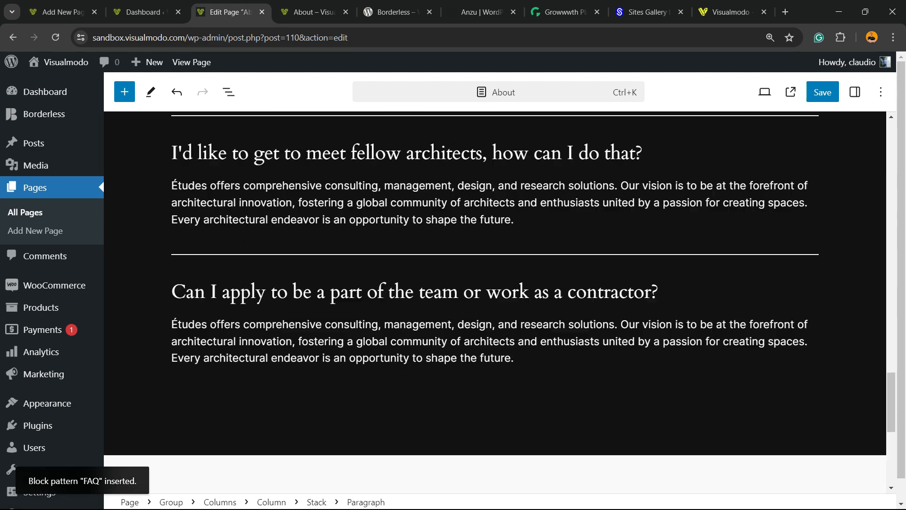
scroll(495, 302, "up", 10)
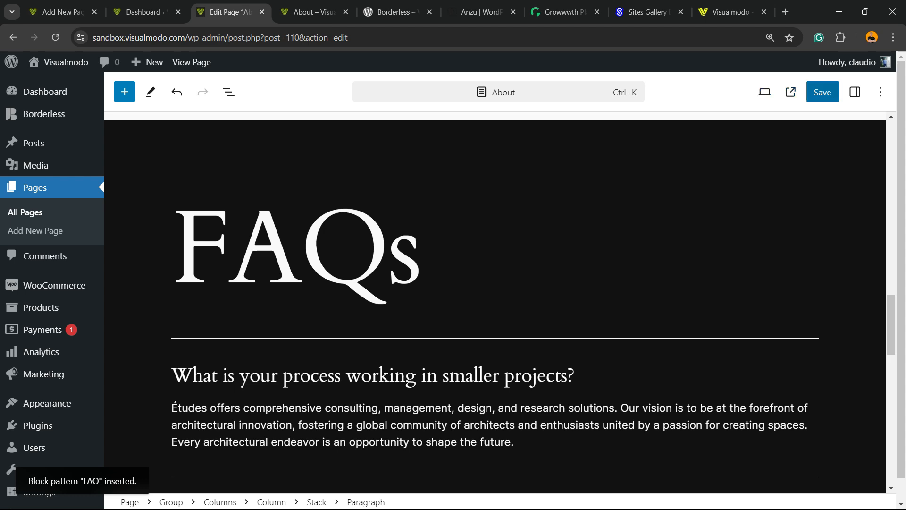
Save the About page and reload its live view to check the newly added FAQ section
left_click(822, 92)
left_click(314, 12)
key("F5")
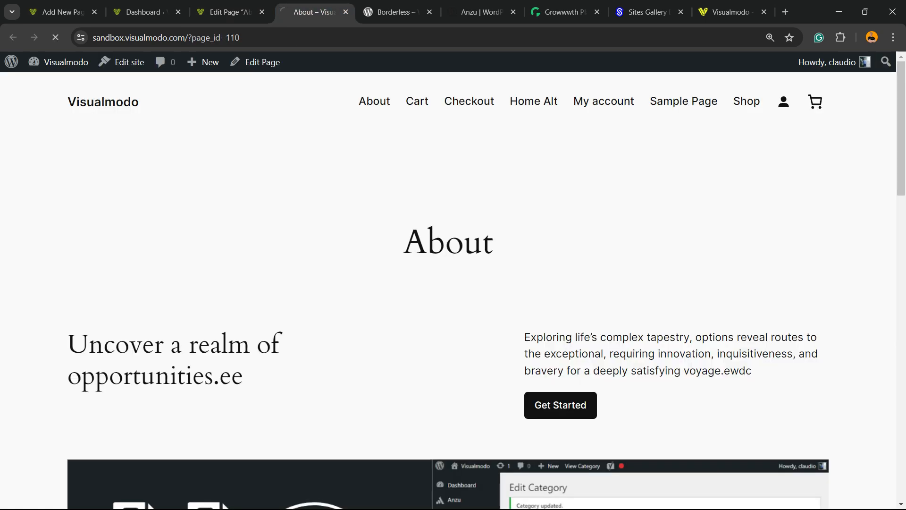
scroll(453, 283, "down", 20)
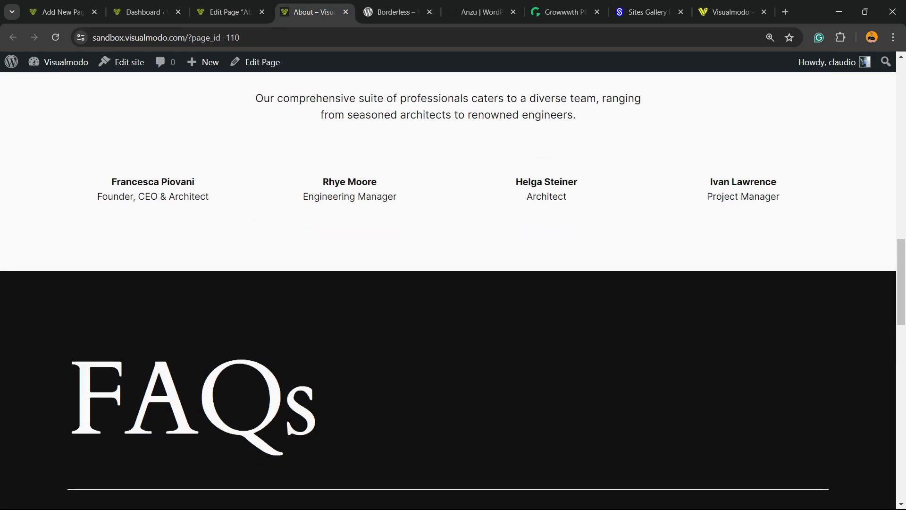
scroll(481, 291, "down", 10)
scroll(482, 290, "up", 10)
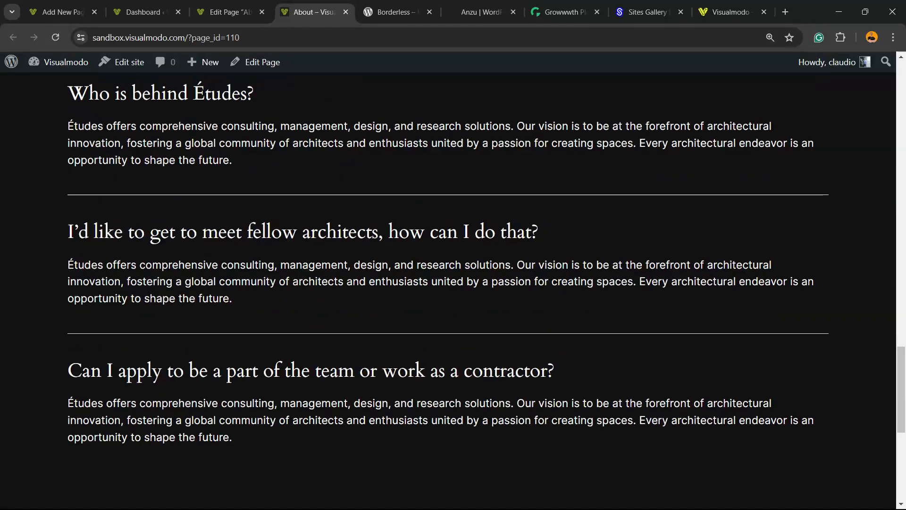
scroll(481, 290, "up", 5)
scroll(481, 290, "down", 5)
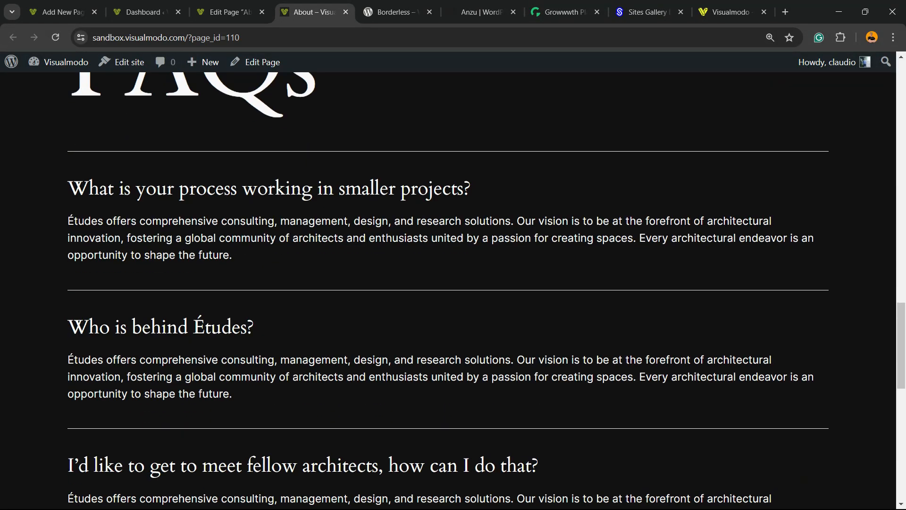
Return to the About page's editor, select the FAQ section's group block and check its alignment and block options
left_click(230, 12)
scroll(491, 288, "up", 3)
left_click(491, 285)
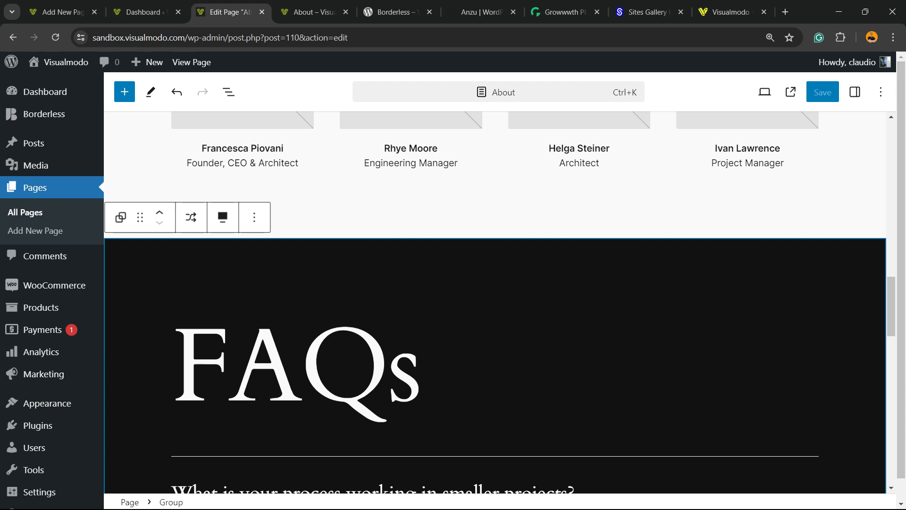
left_click(223, 217)
left_click(223, 217)
left_click(254, 217)
left_click(254, 217)
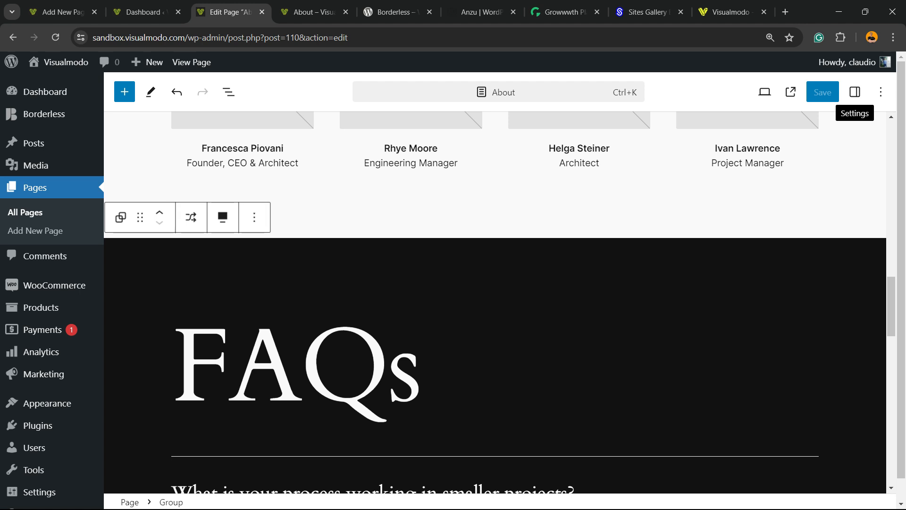
Show the FAQ group's block style settings and open its background color choices
left_click(855, 92)
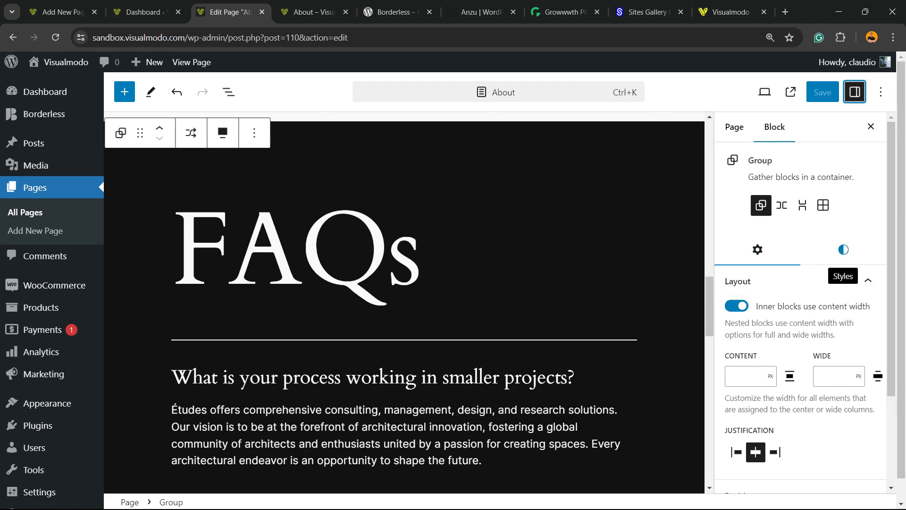
left_click(843, 249)
scroll(802, 283, "down", 3)
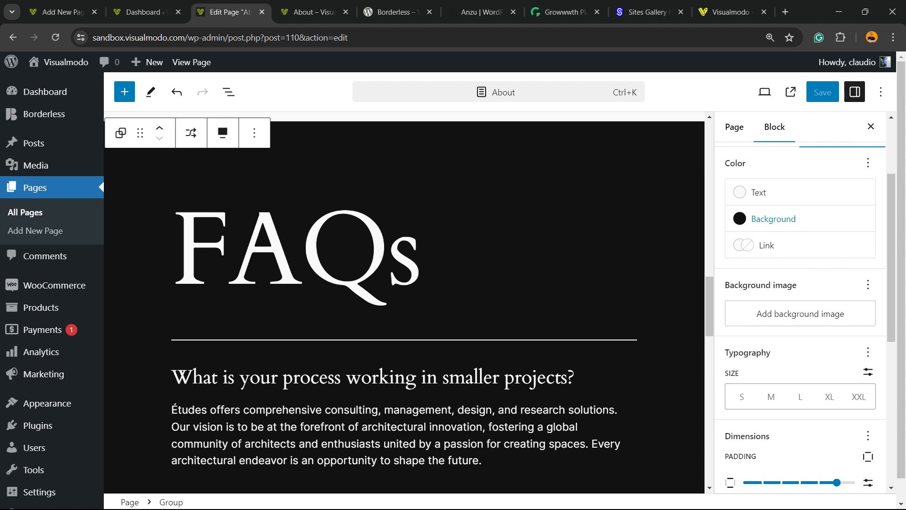
left_click(774, 218)
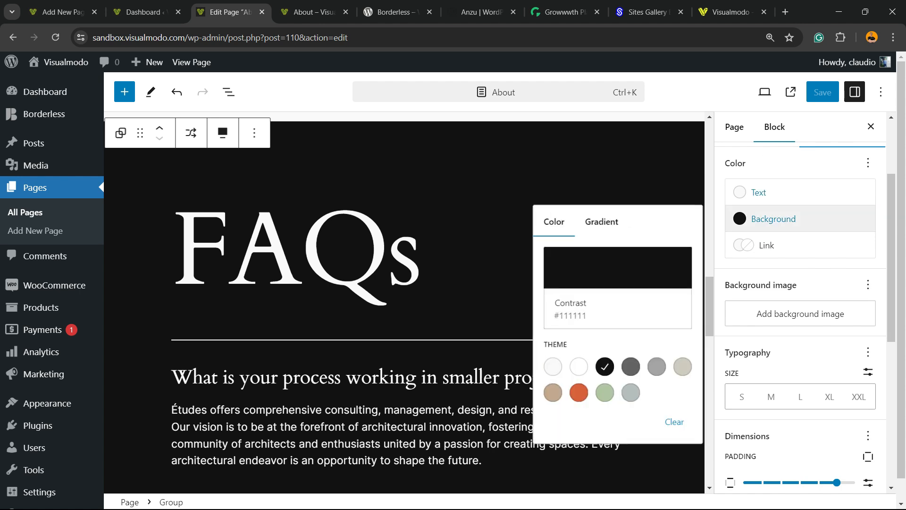
Try the orange Accent / Three, a gray and the black theme color as the FAQ section's background
scroll(578, 366, "up", 3)
scroll(800, 307, "down", 3)
left_click(578, 392)
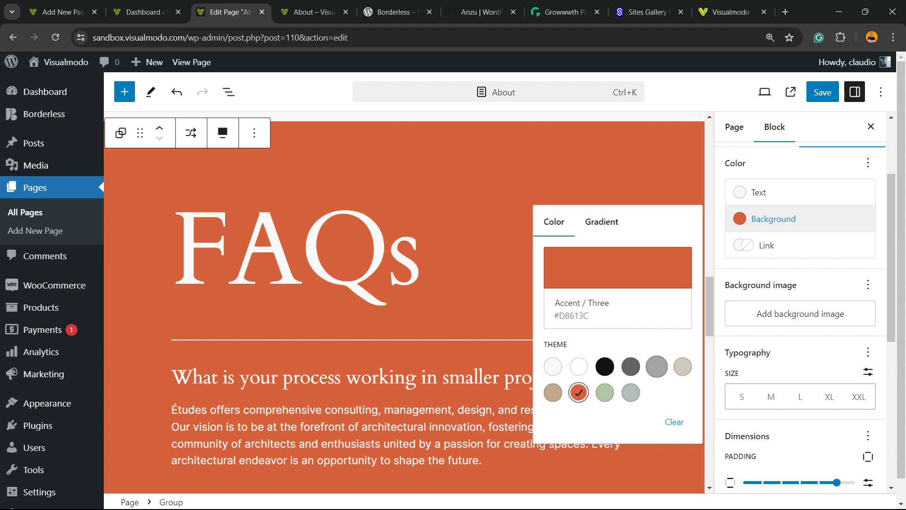
left_click(656, 366)
left_click(605, 366)
Give the FAQ section a custom dark purple-blue background, #190F37
left_click(618, 268)
left_click_drag(384, 377, 385, 358)
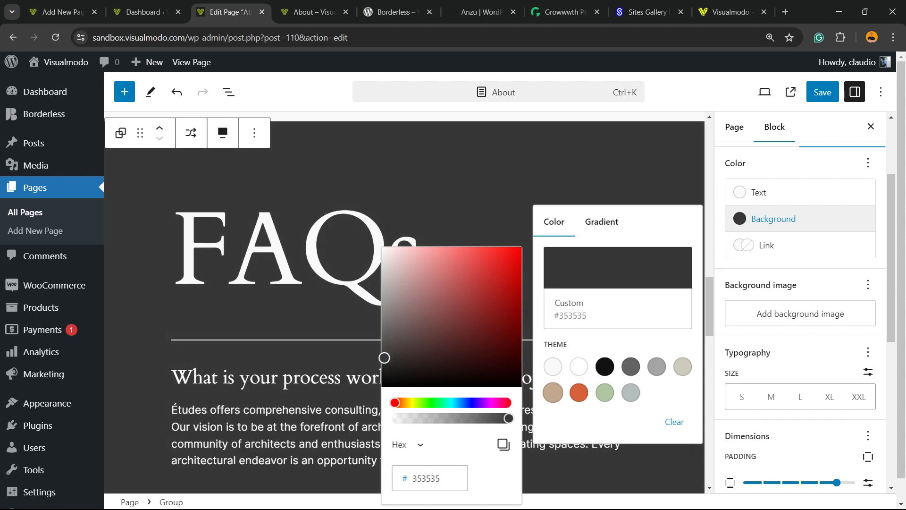
left_click(469, 402)
left_click_drag(413, 344, 482, 357)
left_click(474, 403)
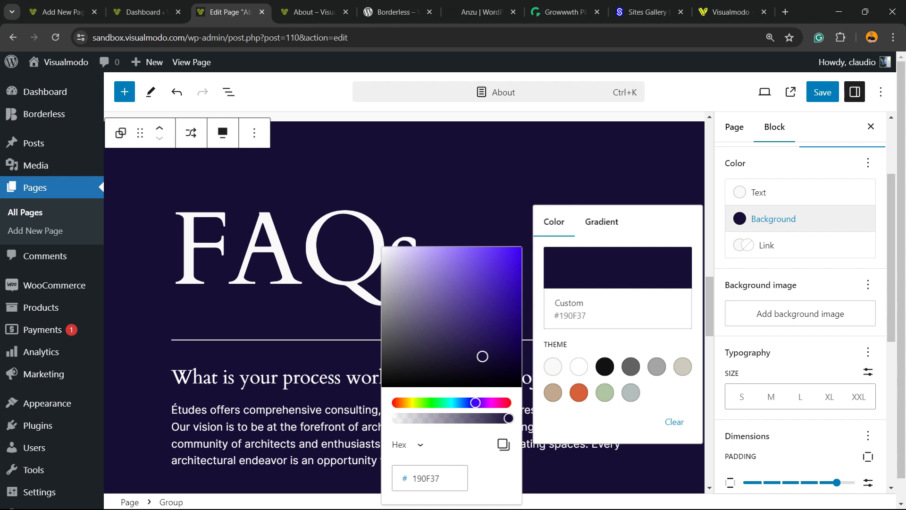
Save the About page and check the FAQ section's recolored background on the reloaded live page
left_click(822, 92)
scroll(405, 302, "down", 5)
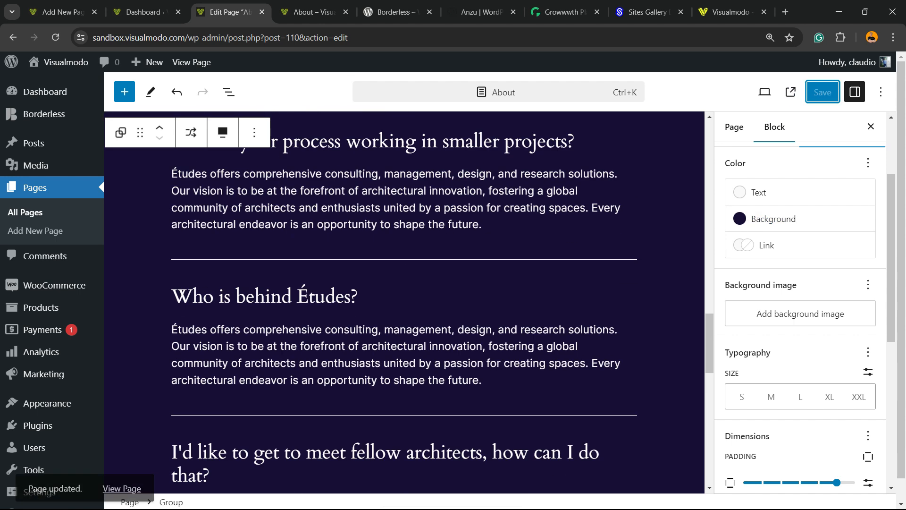
left_click(314, 11)
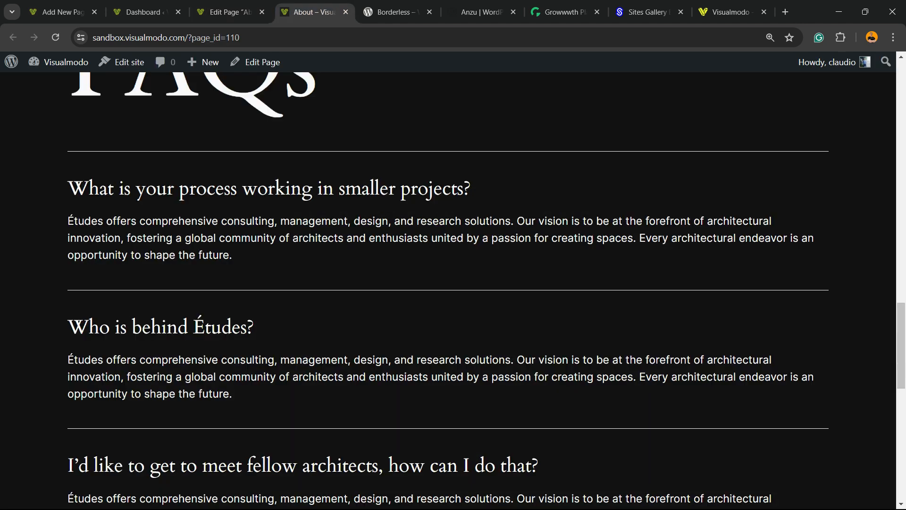
key("F5")
scroll(448, 290, "up", 2)
scroll(448, 283, "down", 8)
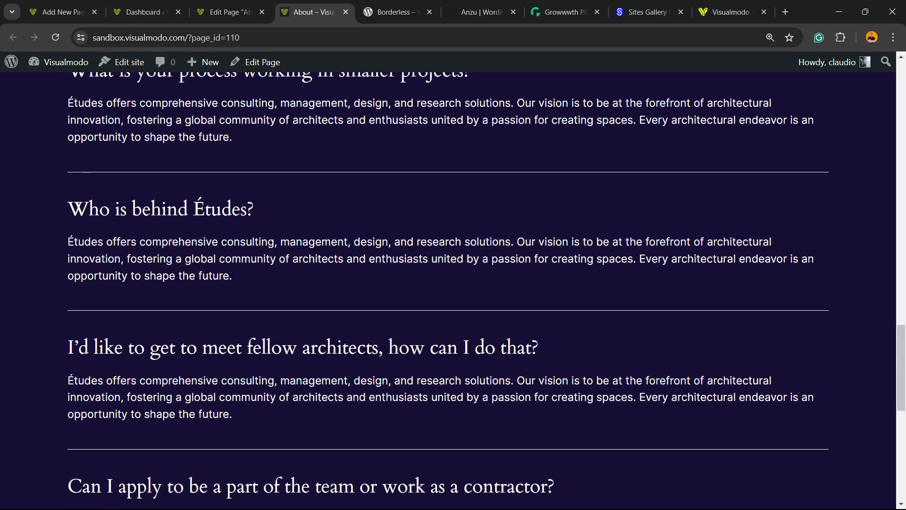
scroll(448, 283, "up", 10)
scroll(449, 283, "up", 5)
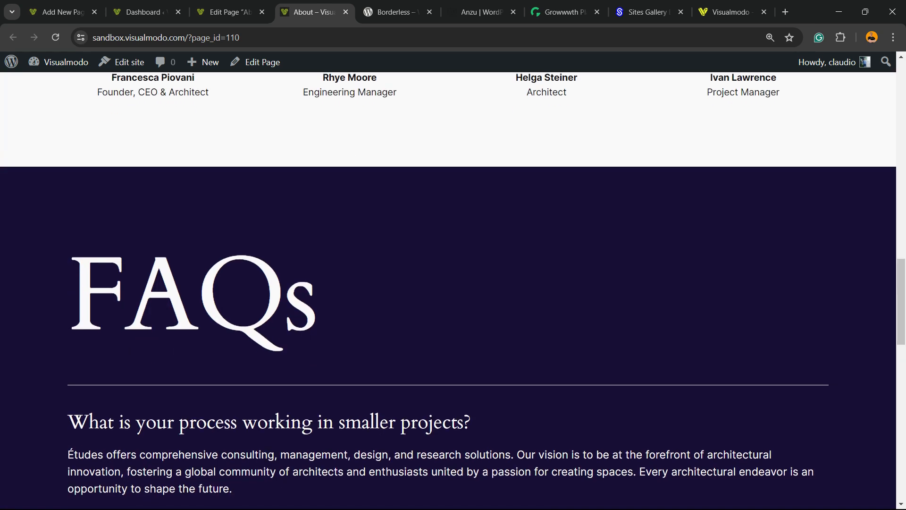
scroll(448, 283, "down", 15)
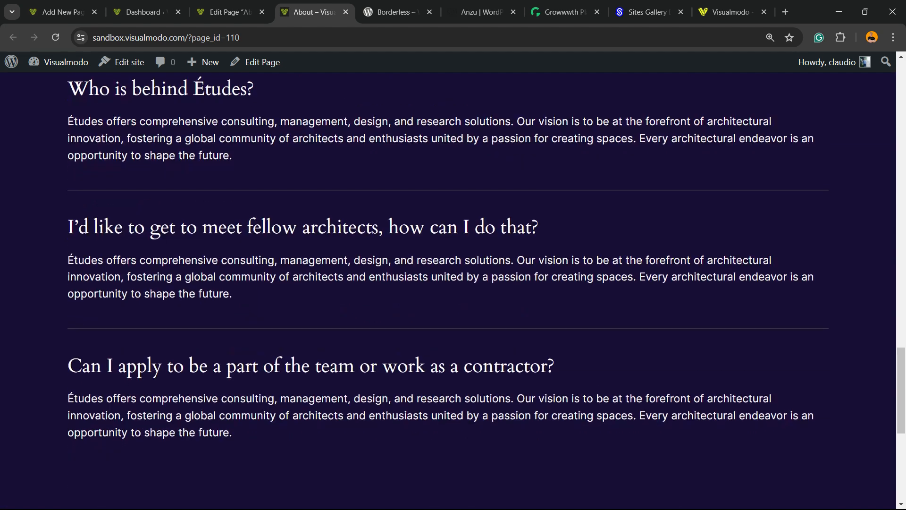
scroll(449, 283, "up", 5)
scroll(448, 283, "up", 2)
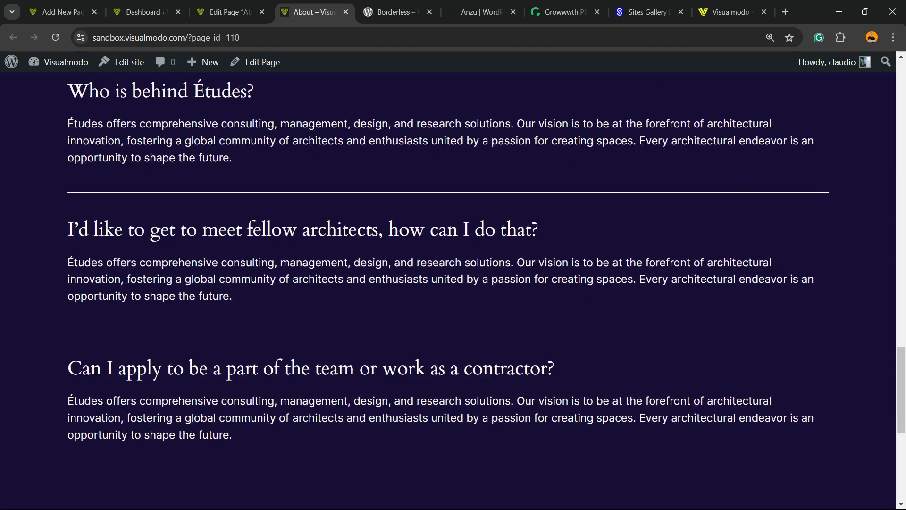
scroll(449, 283, "up", 17)
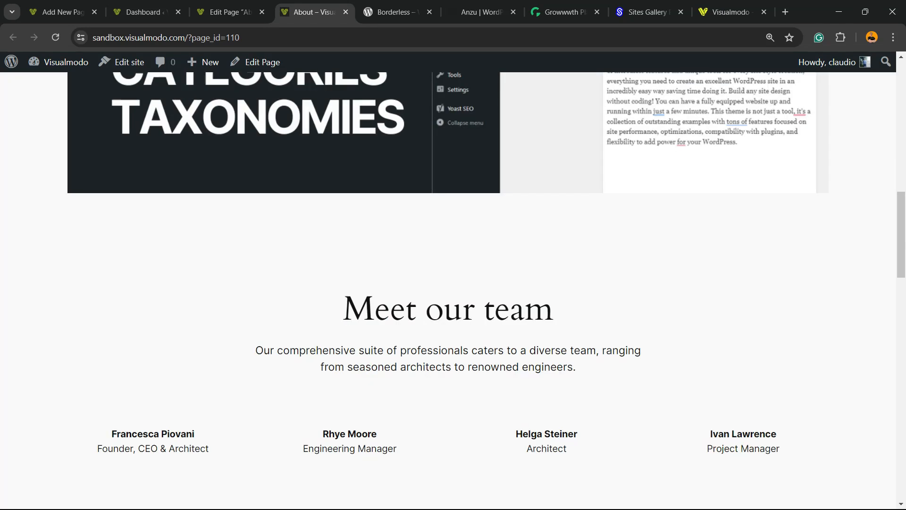
Return to the editor and inspect the block settings of a FAQ separator, an answer paragraph and the FAQs heading
key("ctrl+shift+Tab")
scroll(404, 302, "down", 6)
left_click(387, 240)
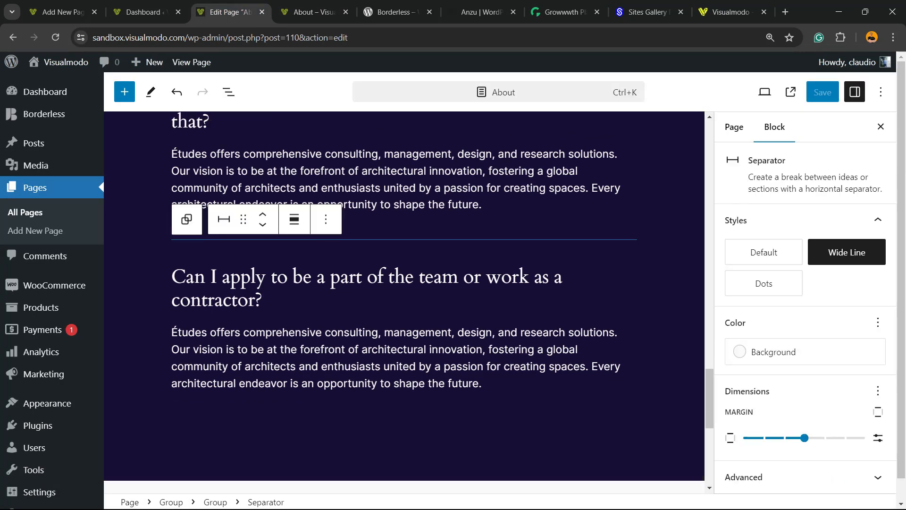
left_click(384, 187)
scroll(404, 302, "down", 2)
scroll(404, 302, "up", 8)
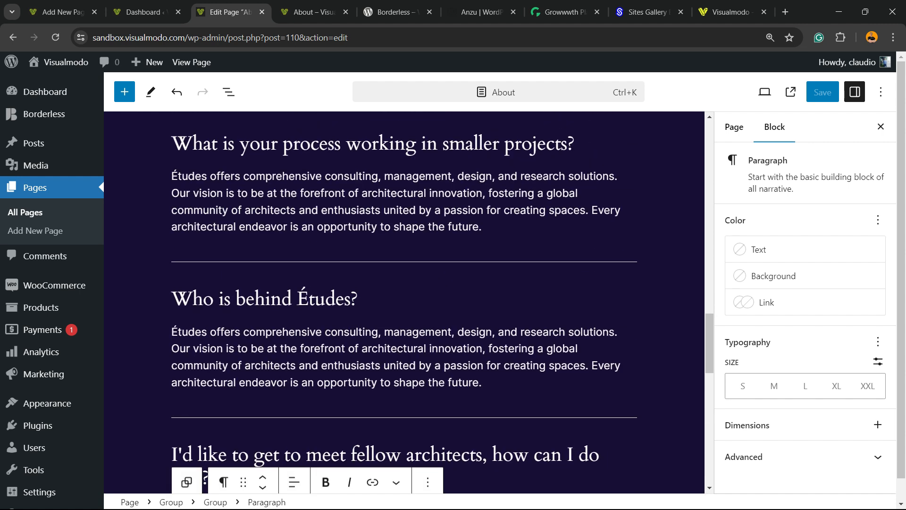
scroll(404, 302, "up", 6)
double_click(302, 370)
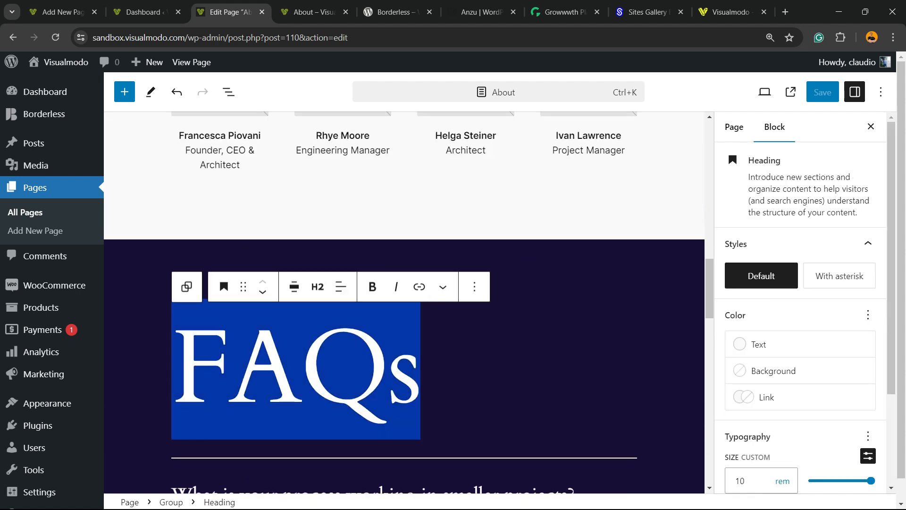
Review the whole About page in the editor, from the page title through the team section to the last FAQ question
scroll(302, 370, "up", 5)
scroll(404, 302, "up", 5)
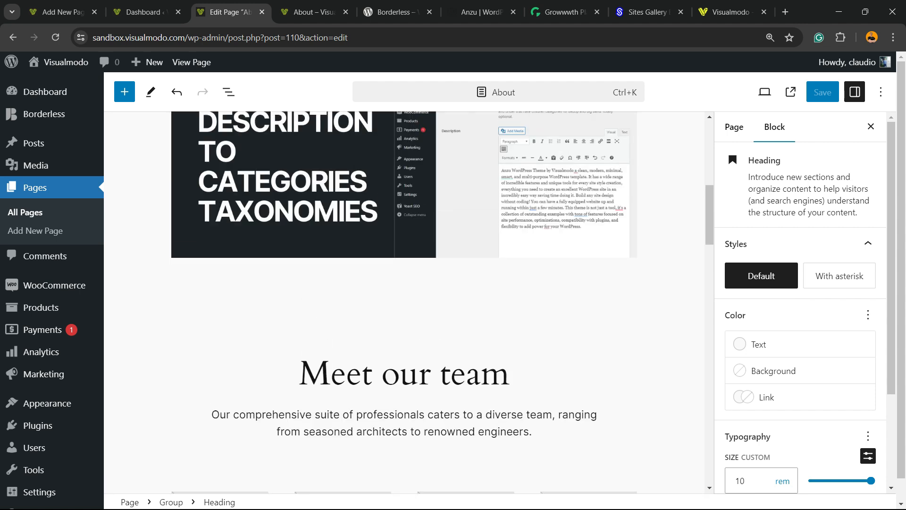
scroll(403, 302, "up", 2)
scroll(403, 302, "down", 12)
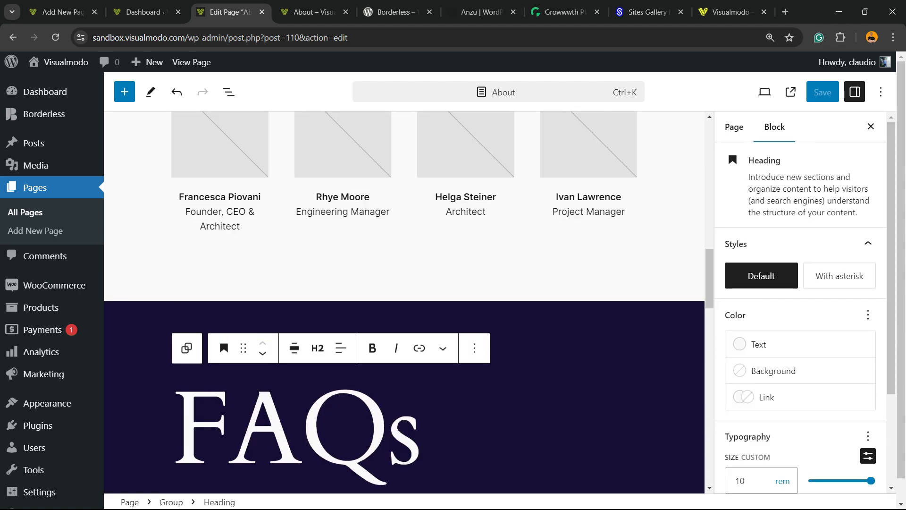
scroll(404, 302, "up", 15)
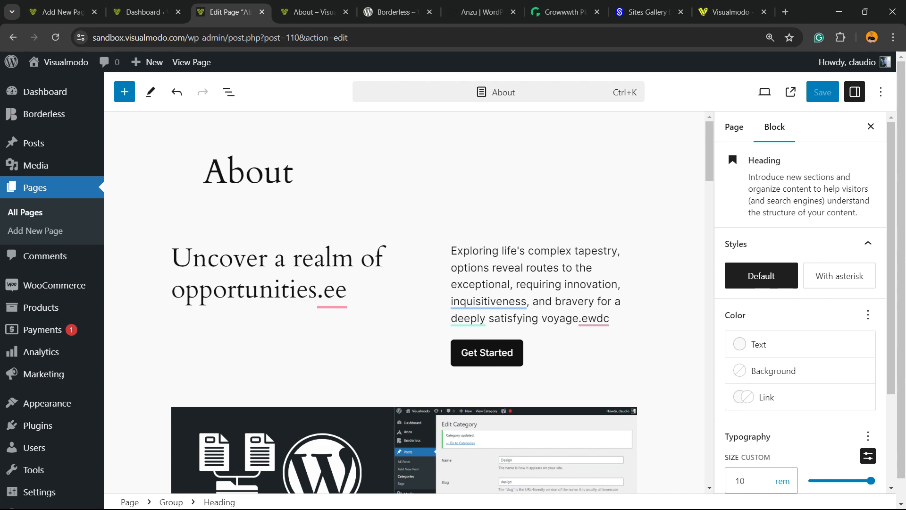
scroll(405, 302, "down", 10)
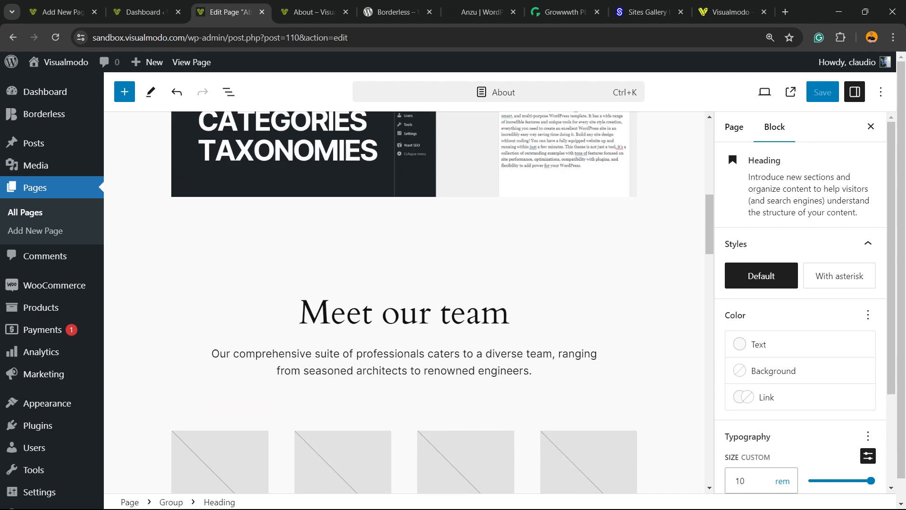
scroll(404, 302, "down", 20)
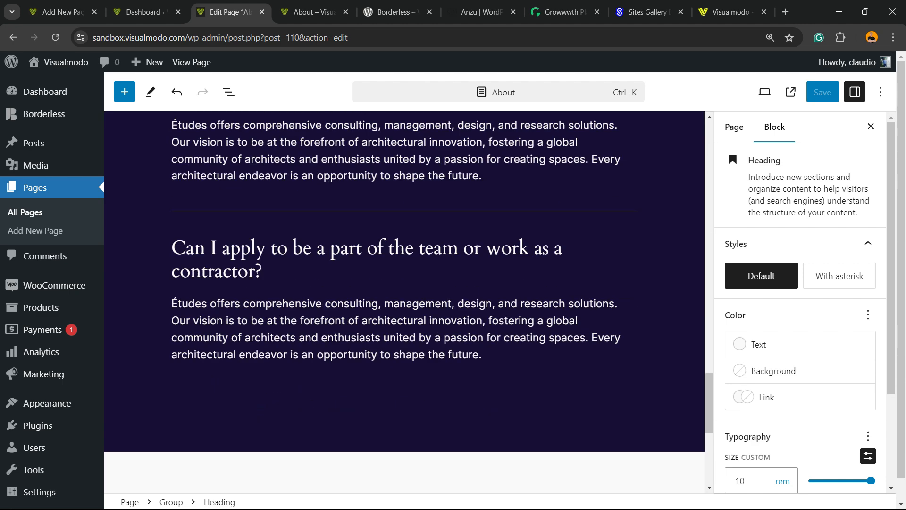
scroll(405, 302, "up", 20)
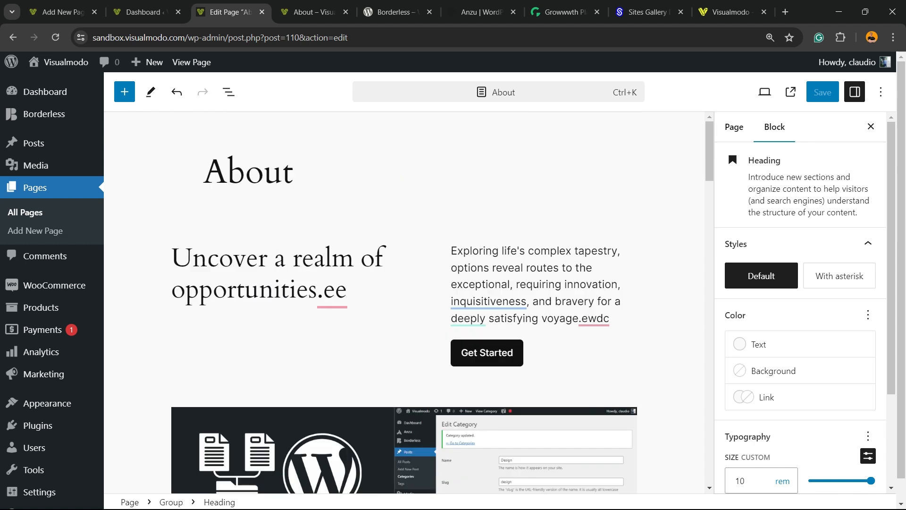
Switch to the Borderless plugin page on WordPress.org and highlight the plugin's full title
left_click(397, 12)
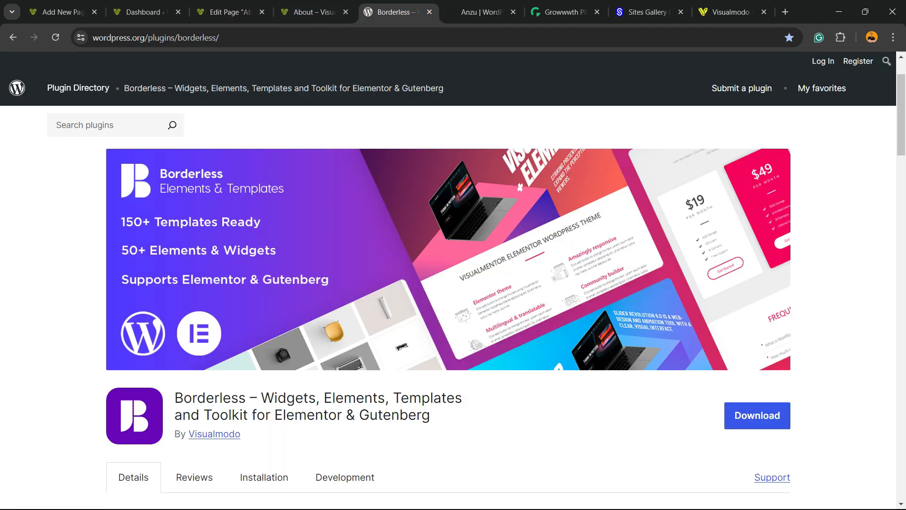
double_click(211, 398)
left_click(283, 398)
triple_click(289, 398)
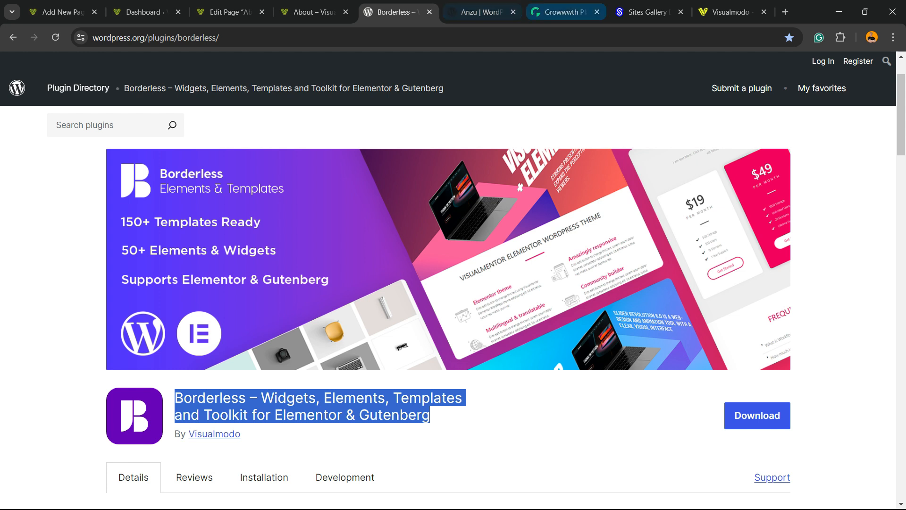
Switch to the Anzu theme page on WordPress.org and look over its preview and description
key("ctrl+Tab")
scroll(453, 283, "down", 7)
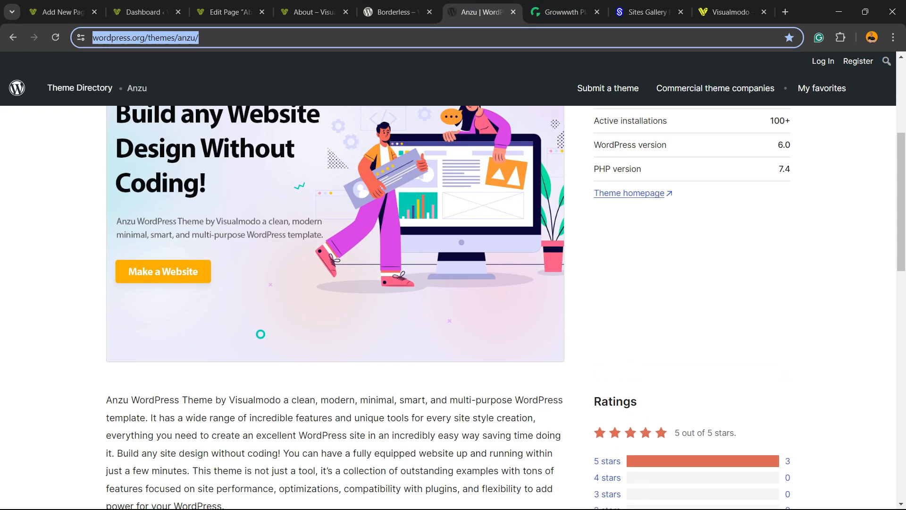
scroll(453, 283, "up", 7)
Switch to the Growwwth website and look through its featured websites and publisher listings
key("ctrl+Tab")
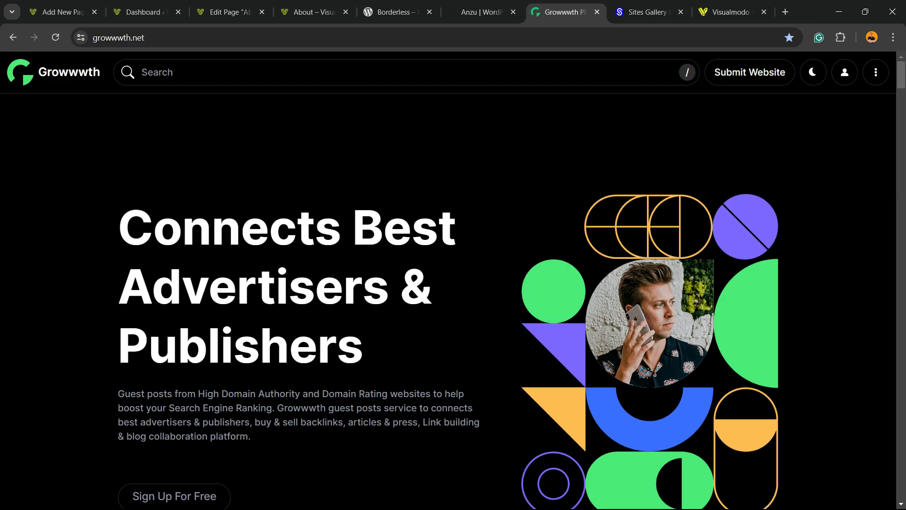
scroll(453, 302, "down", 20)
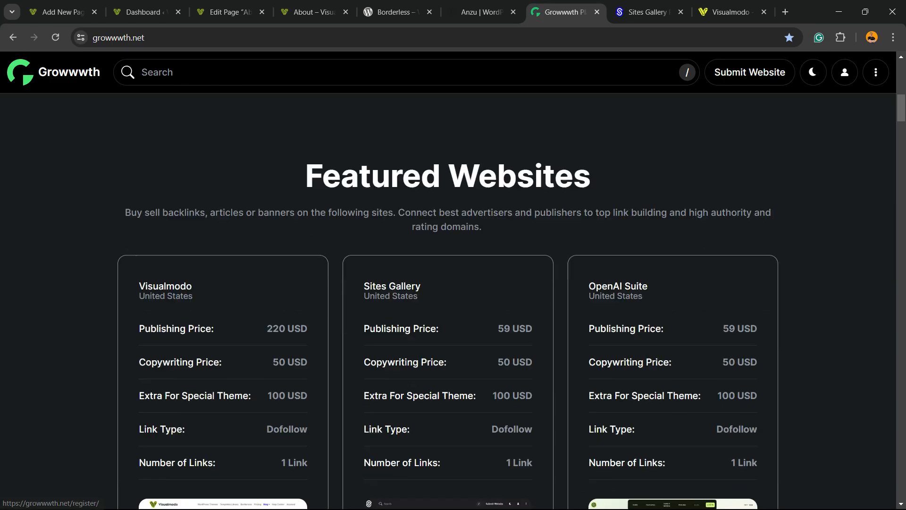
scroll(453, 302, "down", 15)
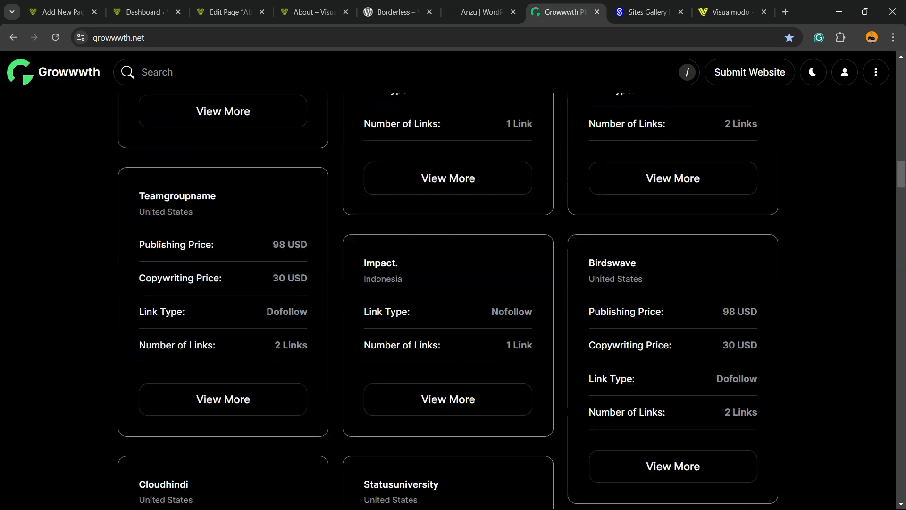
scroll(453, 302, "down", 15)
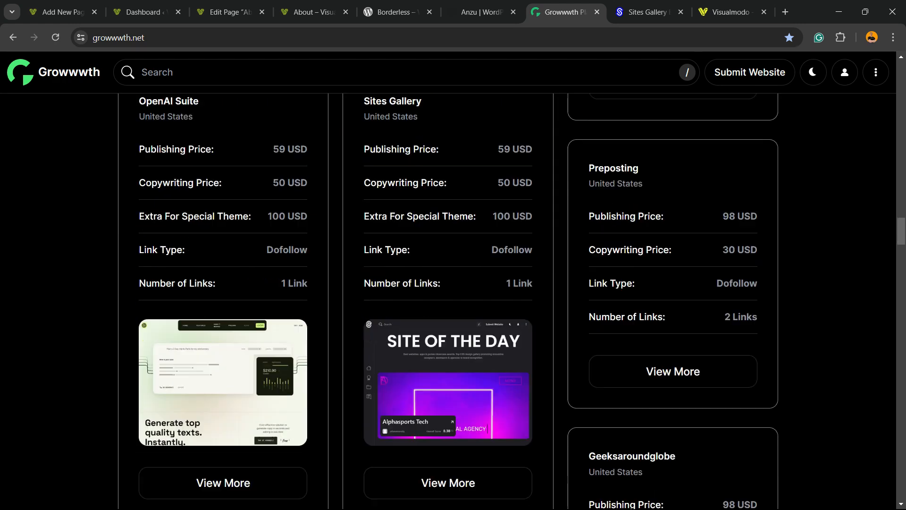
Look through the remaining Growwwth publisher listings and switch to the Sites Gallery website to browse its showcased websites
scroll(453, 302, "down", 10)
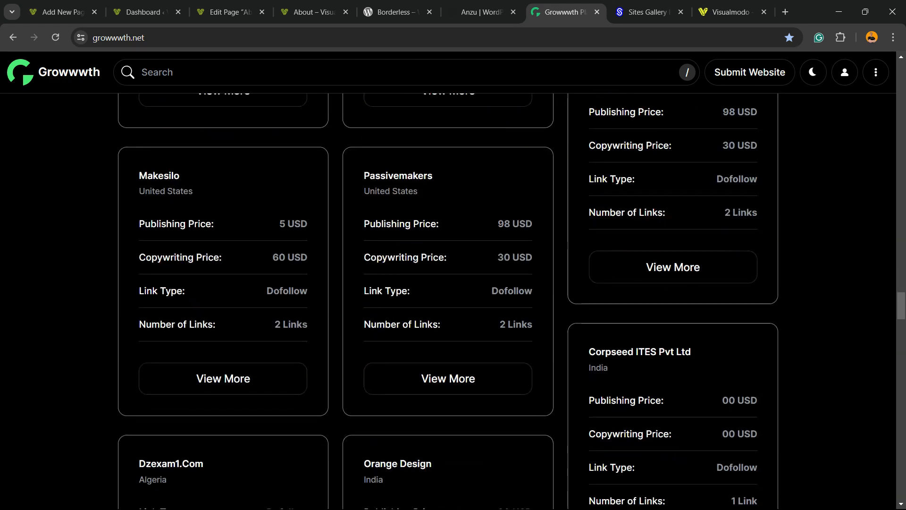
left_click(647, 12)
scroll(453, 302, "down", 12)
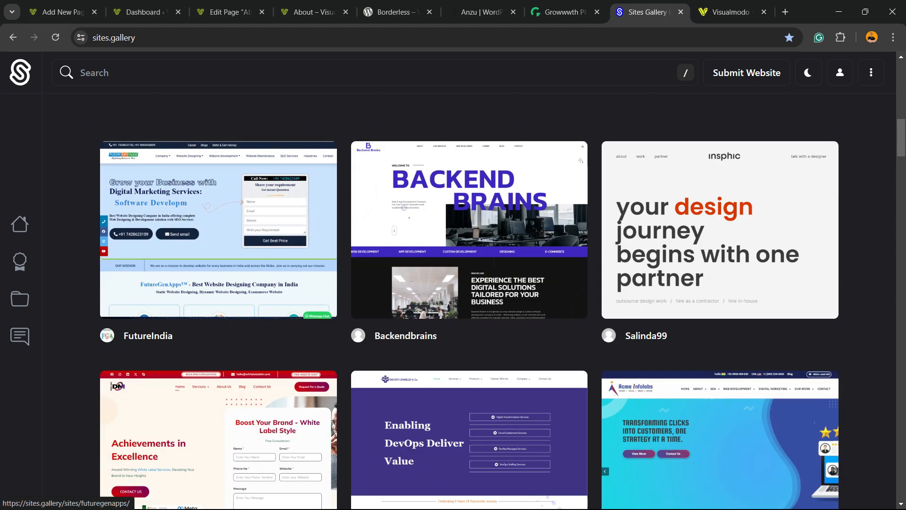
scroll(453, 302, "down", 20)
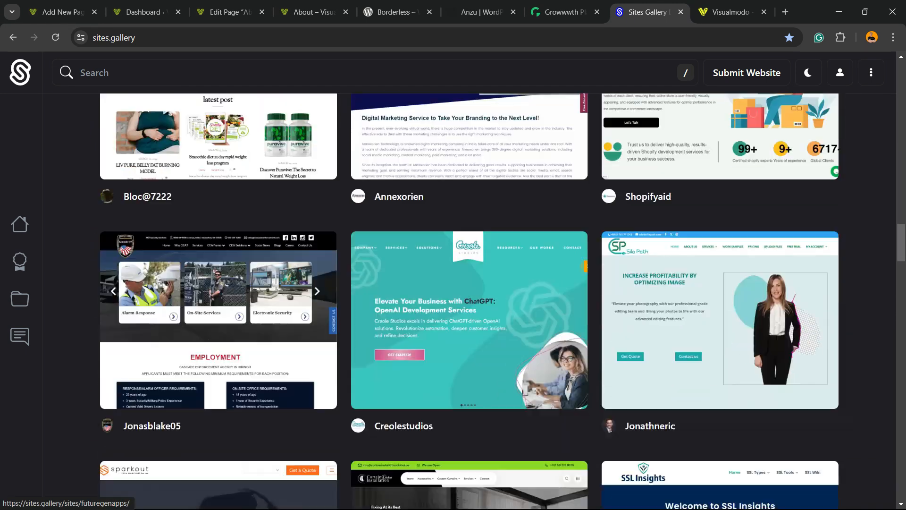
scroll(453, 302, "down", 15)
Switch to the Visualmodo website and look through its Premium WordPress Themes page, down to the Ink and Stream themes
left_click(731, 12)
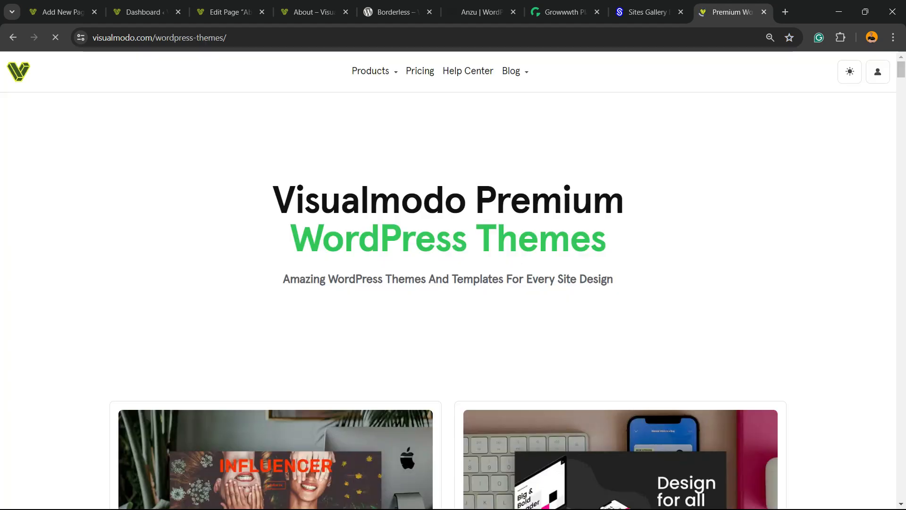
scroll(453, 302, "down", 5)
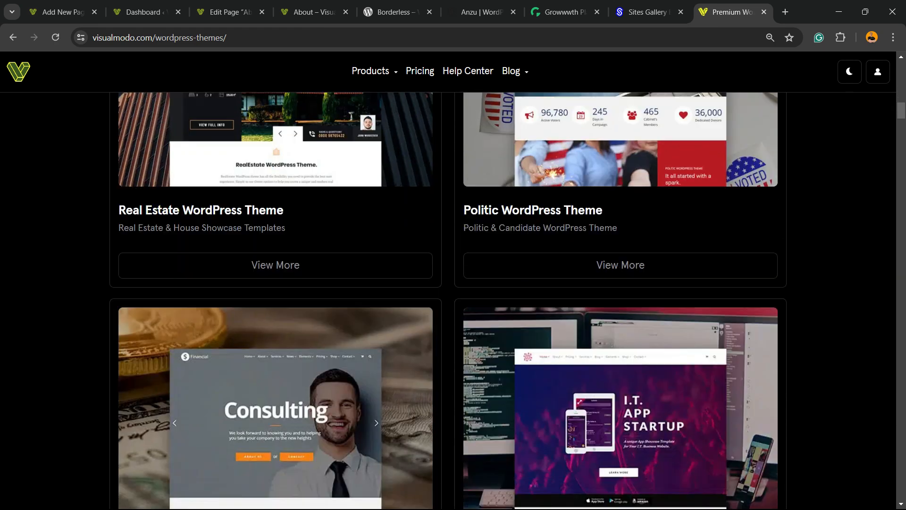
scroll(453, 302, "down", 7)
scroll(453, 302, "down", 7)
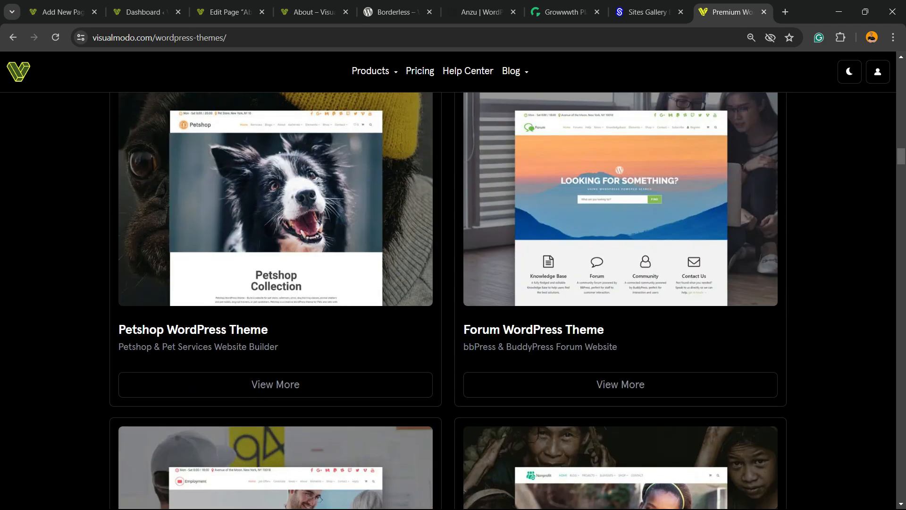
scroll(453, 302, "down", 12)
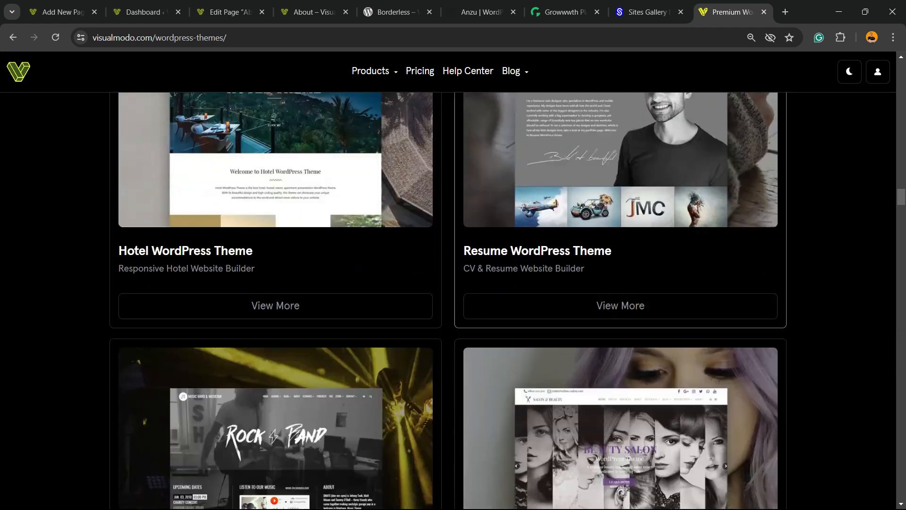
scroll(453, 302, "down", 5)
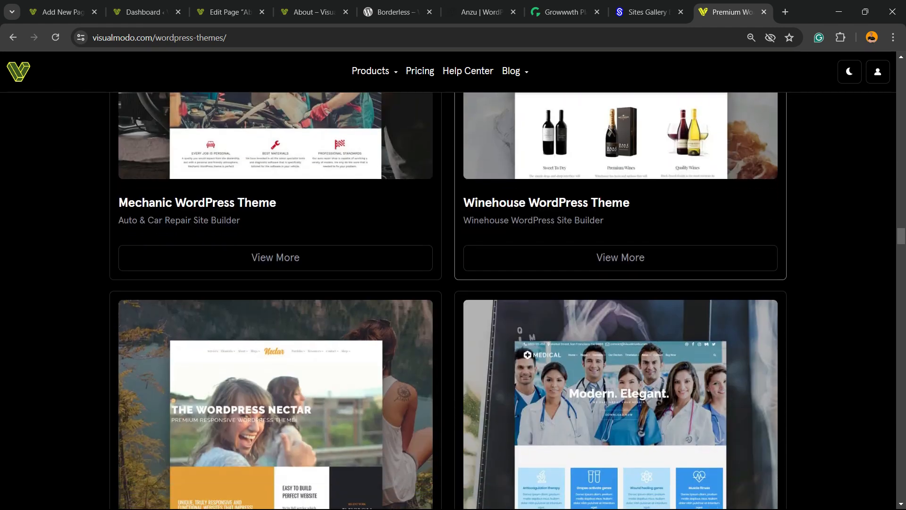
scroll(453, 302, "down", 7)
scroll(453, 302, "down", 7)
scroll(453, 302, "down", 15)
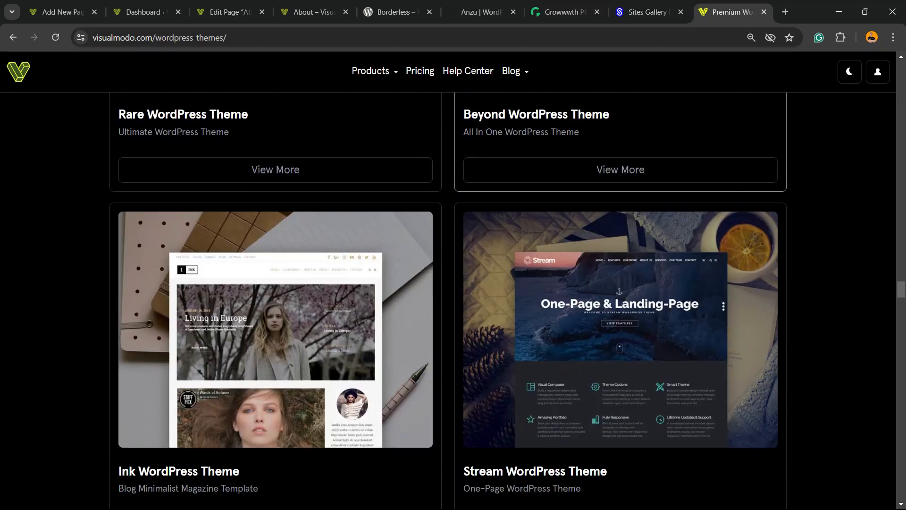